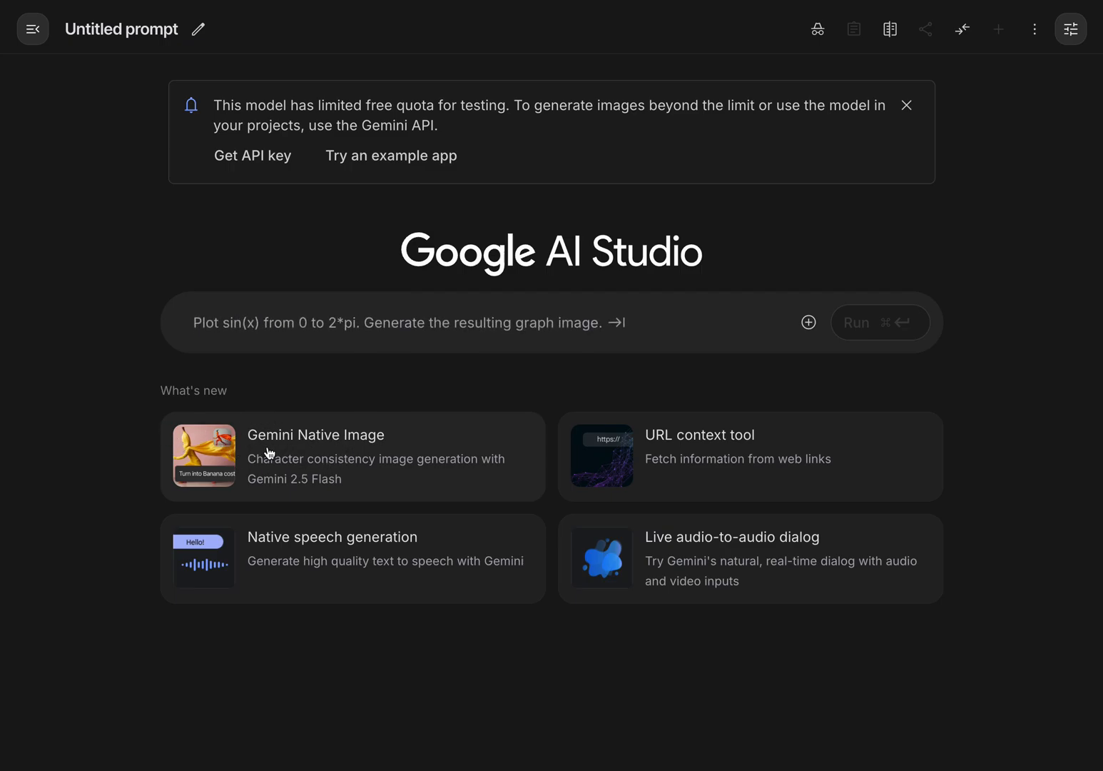
Choose the Gemini Native Image starter for image generation and show its run settings.
left_click(396, 455)
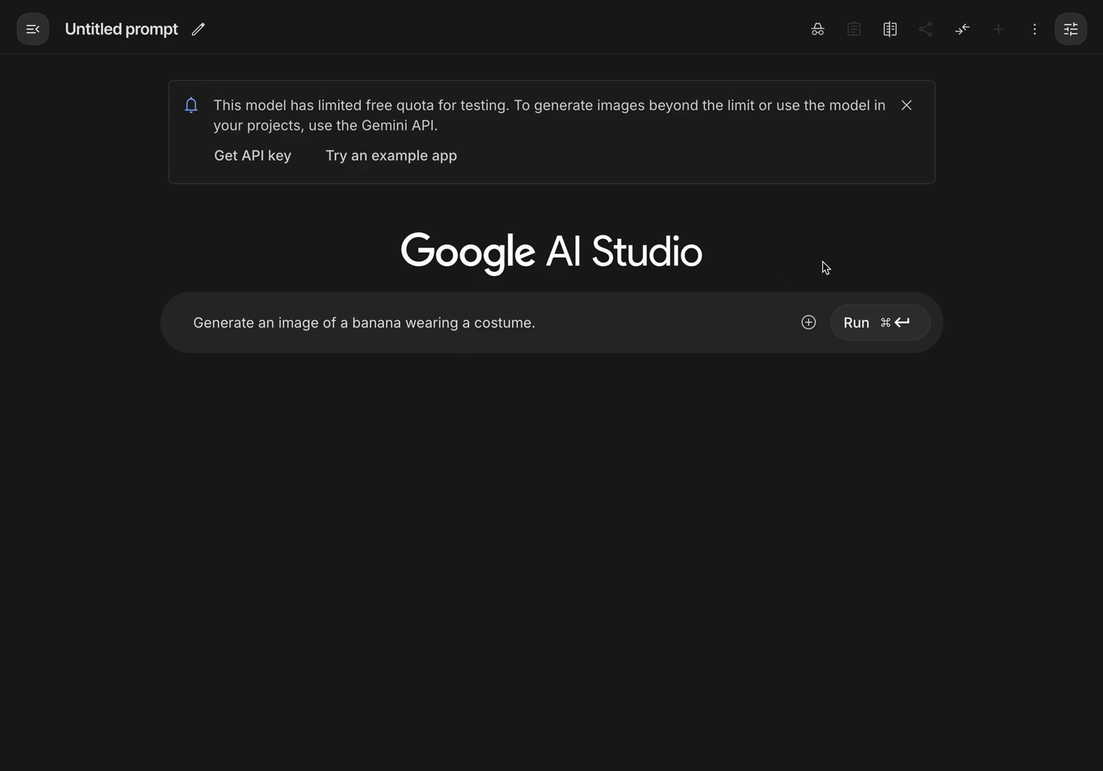
left_click(1066, 32)
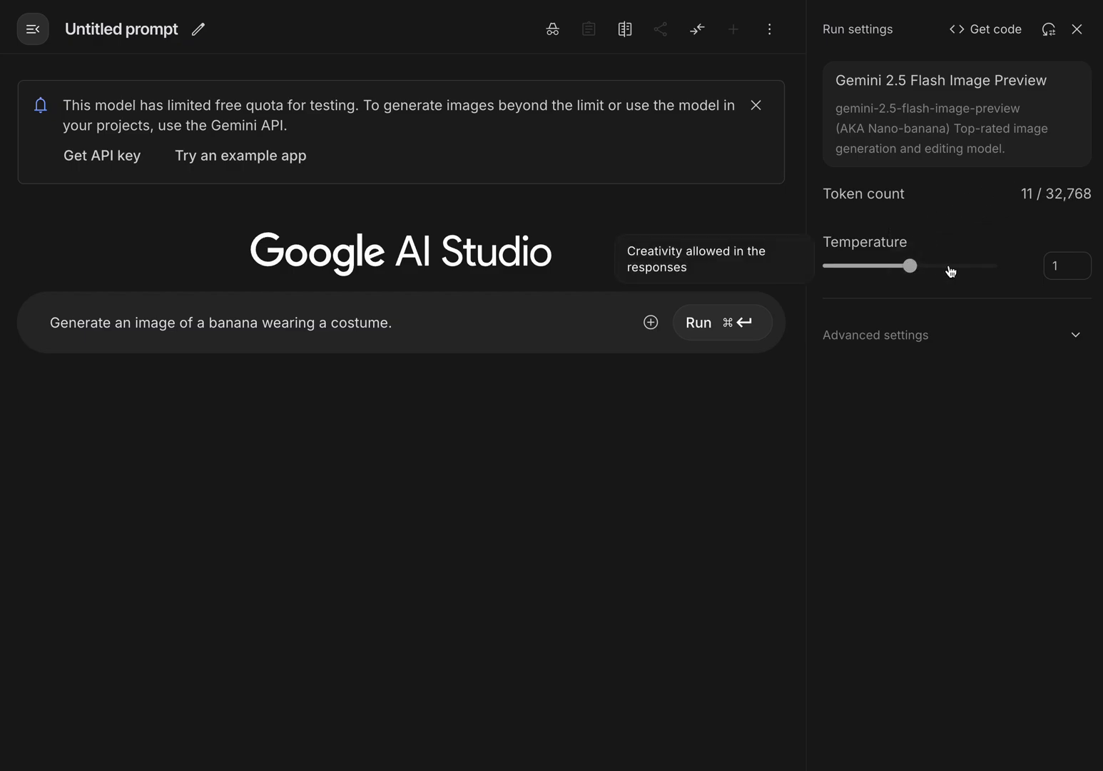
Try the temperature at 0.1 and 2, and set it back to 1.
left_click_drag(908, 266, 834, 274)
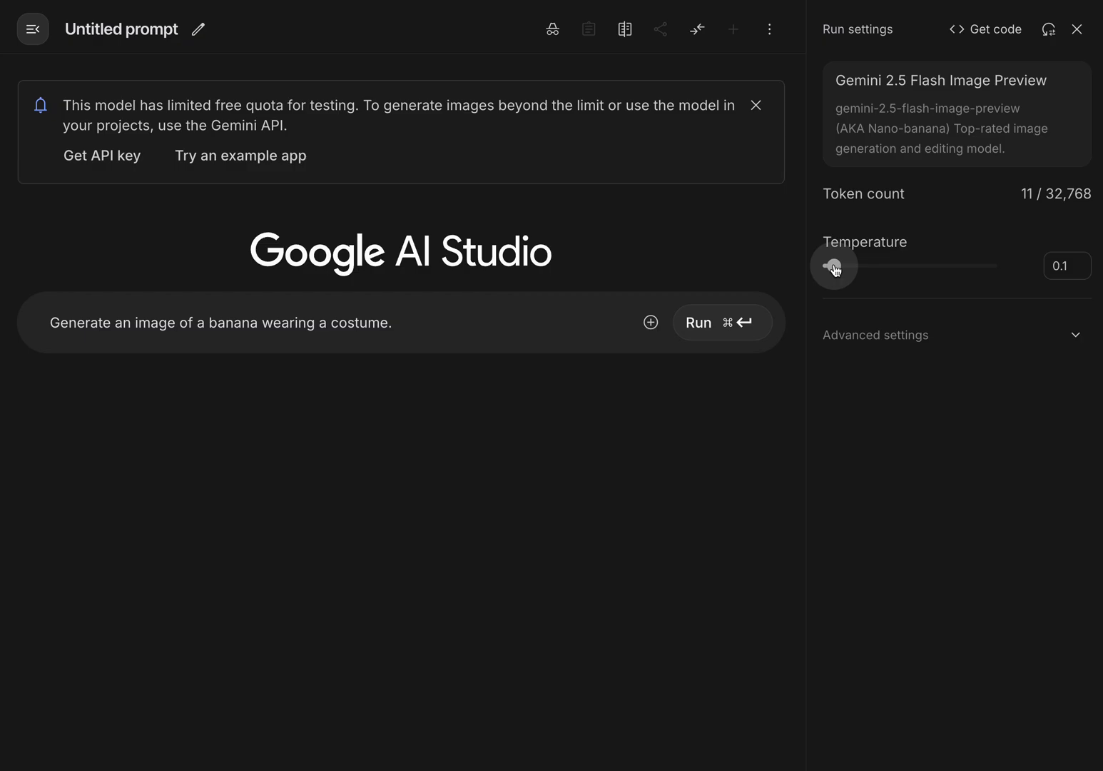
left_click_drag(835, 268, 1005, 268)
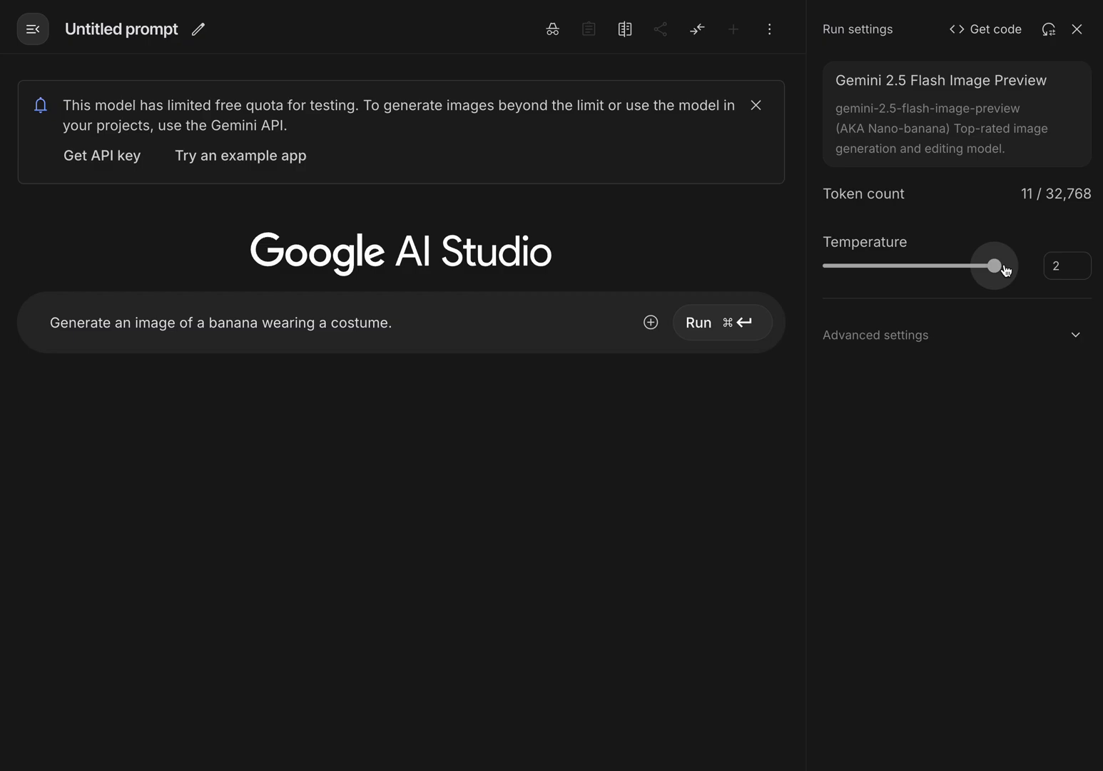
left_click_drag(997, 269, 911, 277)
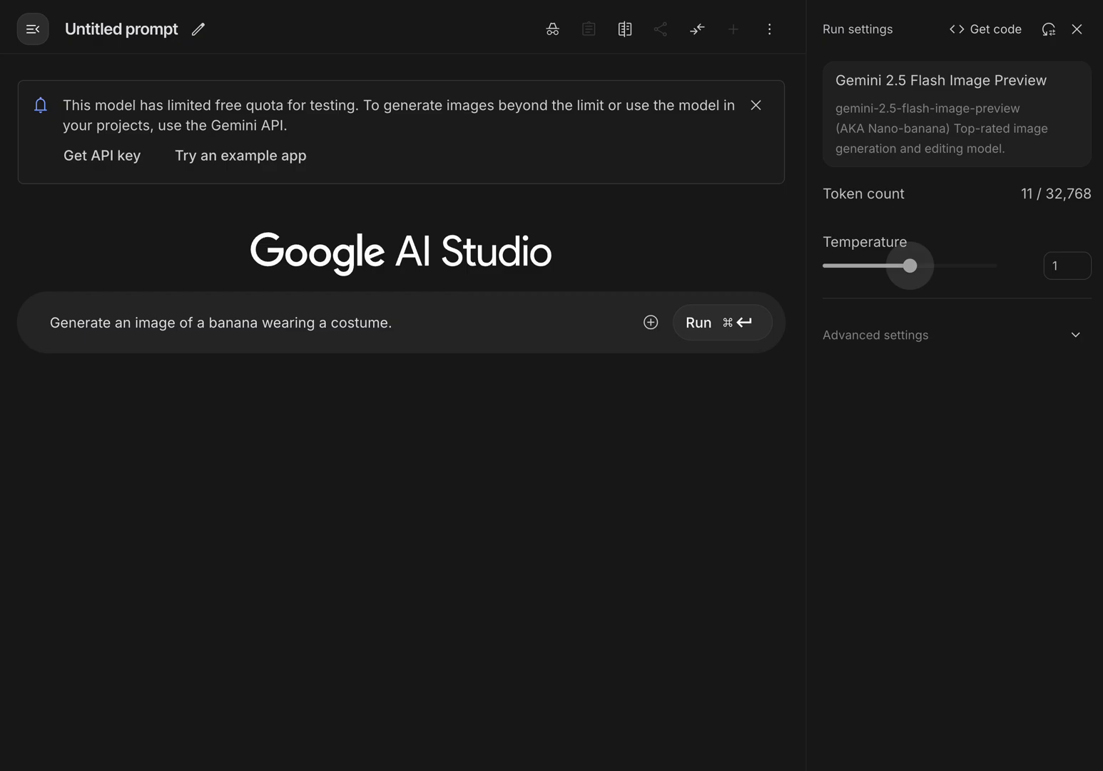
Replace the prompt with a photorealistic extreme close-up of a peregrine falcon on a mossy branch in a misty dawn forest, 4:5 portrait, and run it.
left_click(365, 321)
triple_click(359, 323)
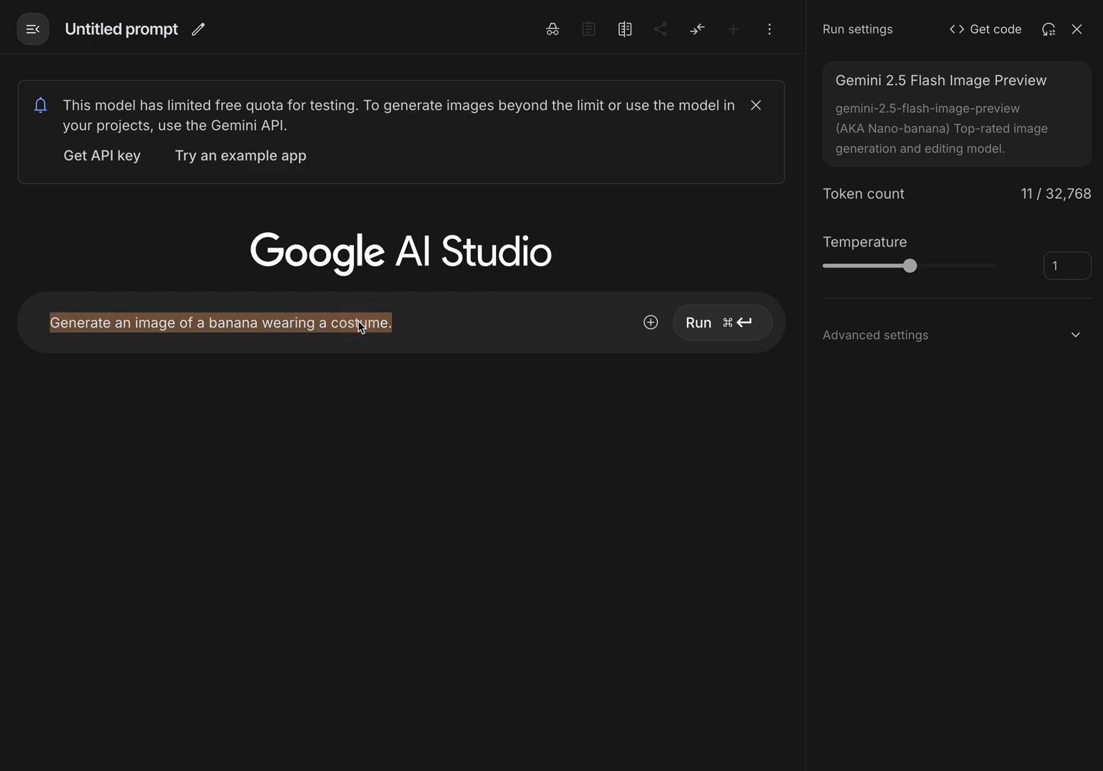
type("A photorealistic extreme close-up shot of a peregrine falcon perched on a gnarled, mossy branch, its head slightly tilted with an intelligent, piercing gaze. The scene is set in a misty, ancient forest at dawn. The scene is illuminated by soft, diffused morning light filtering through the canopy, catching the fine details of its plumage, creating a serene yet powerful atmosphere. Captured with a macro lens (e.g., 100mm f/2.8) to achieve a shallow depth of field, emphasizing the intricate patterns and texture of each individual feather, the sharp, glossy surface of its beak, and the delicate water droplets on the moss. The image should be in a 4:5 portrait format.")
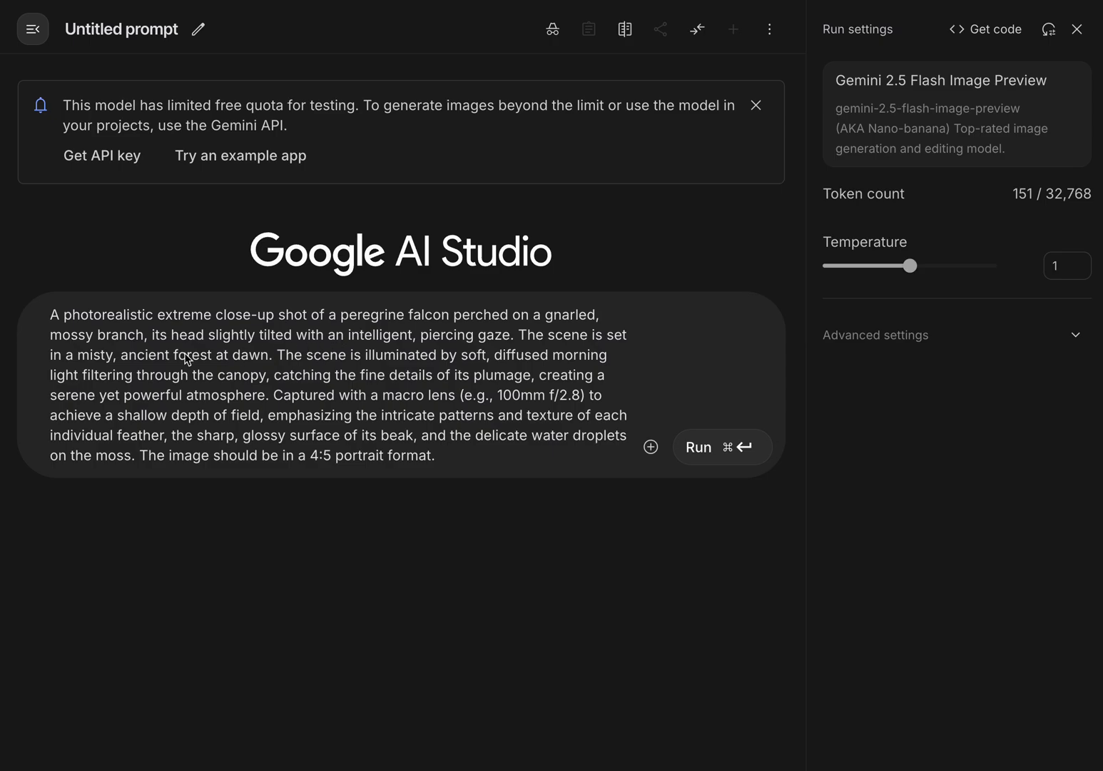
double_click(112, 319)
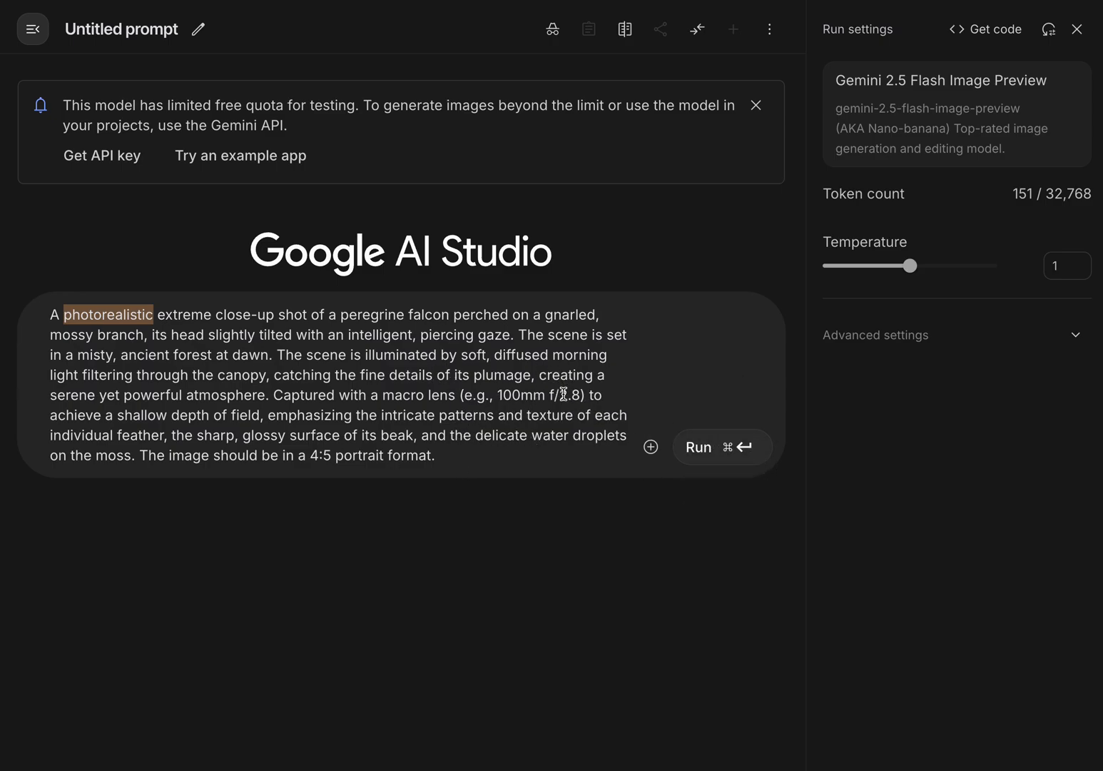
left_click(744, 450)
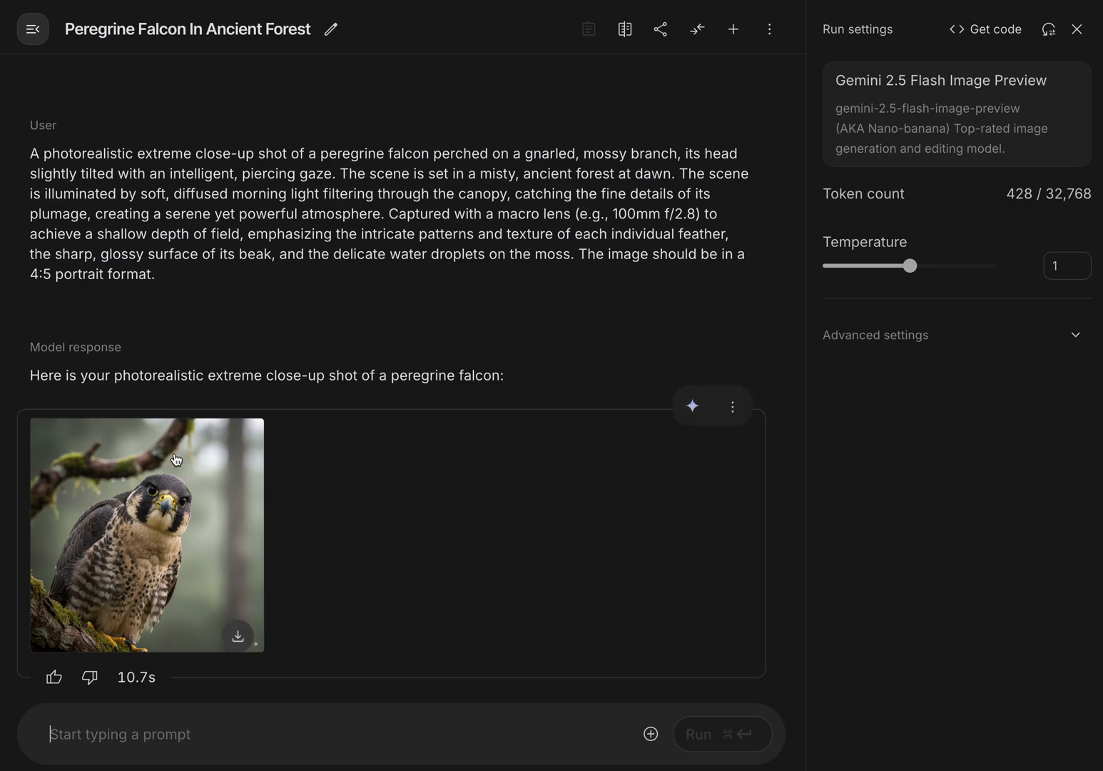
Enlarge the generated falcon photo and examine its eyes, plumage, talons and mossy branch, and close the preview.
left_click(183, 501)
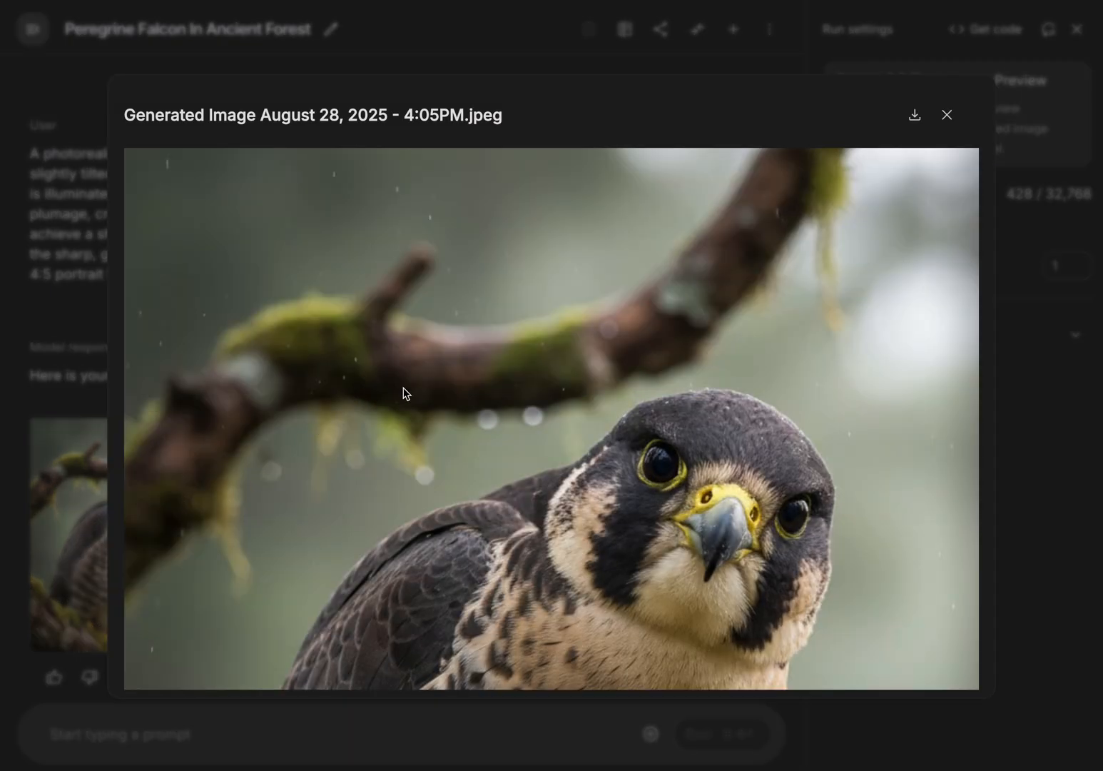
scroll(418, 382, "down", 3)
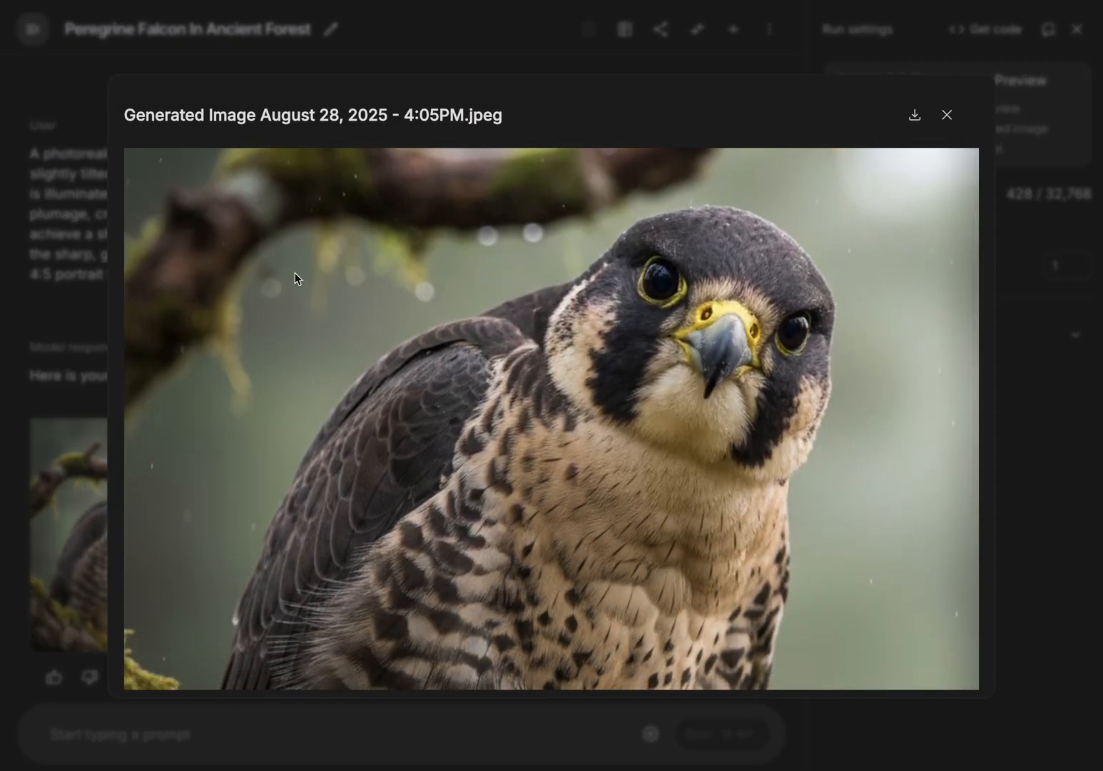
scroll(553, 344, "down", 1)
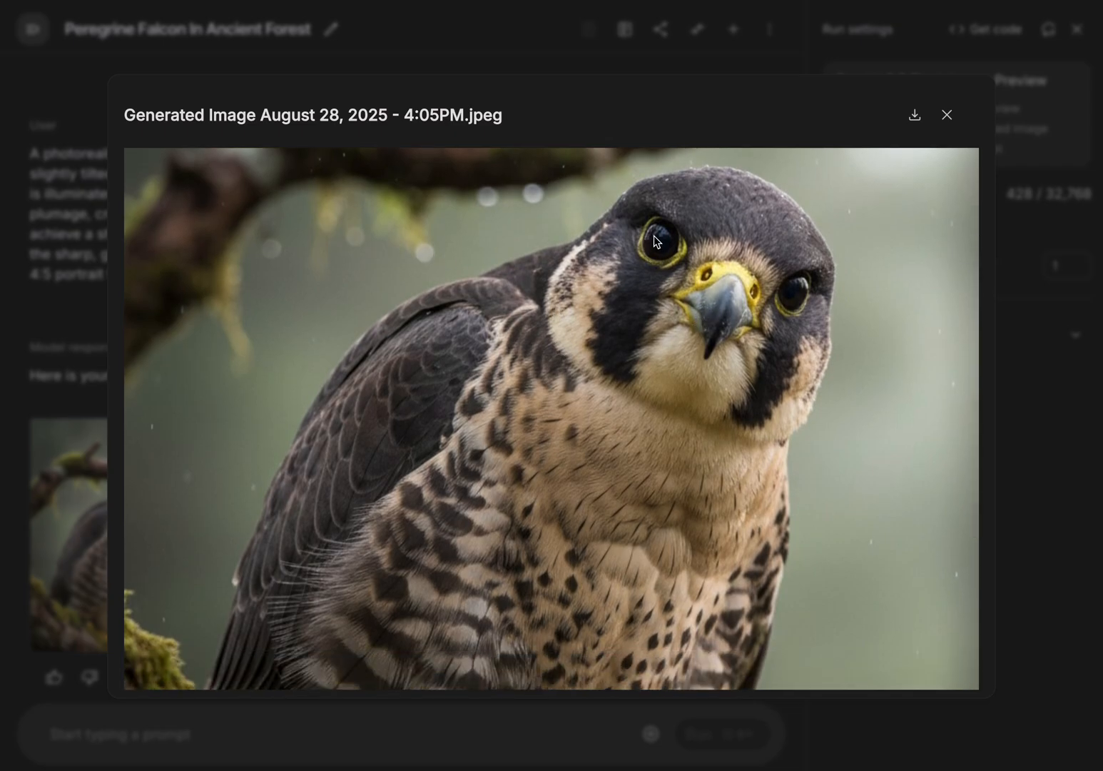
scroll(579, 375, "down", 2)
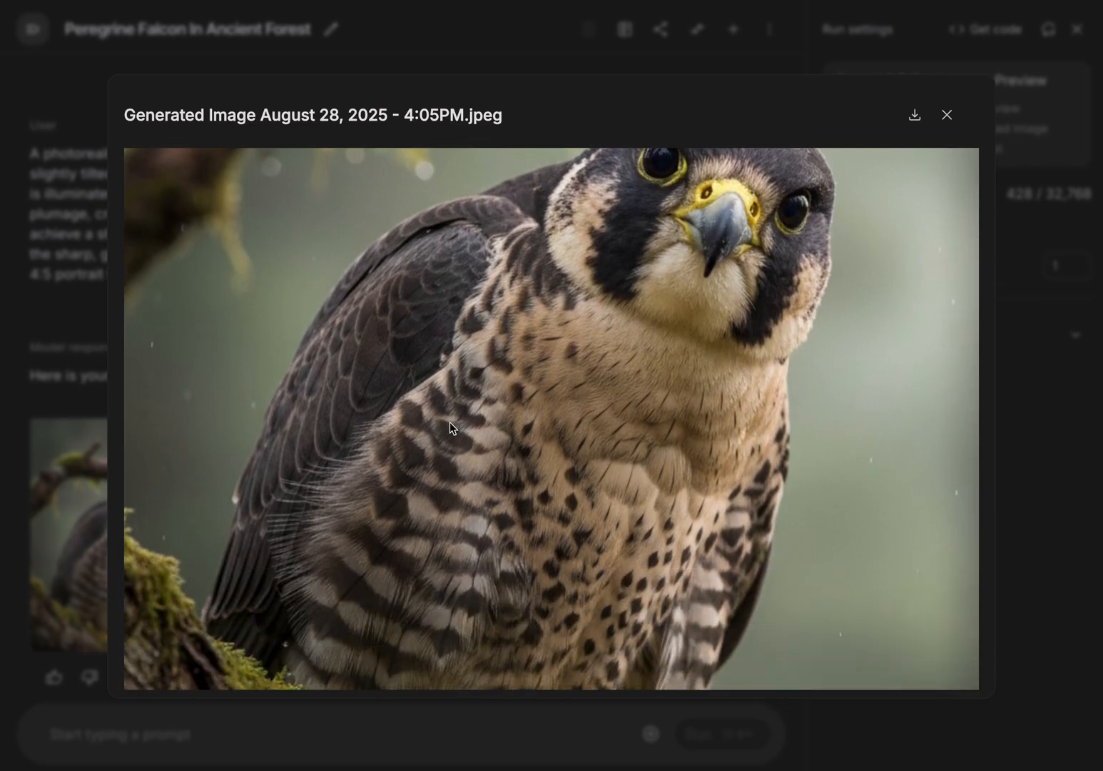
scroll(449, 422, "down", 2)
scroll(450, 421, "down", 2)
scroll(461, 425, "down", 1)
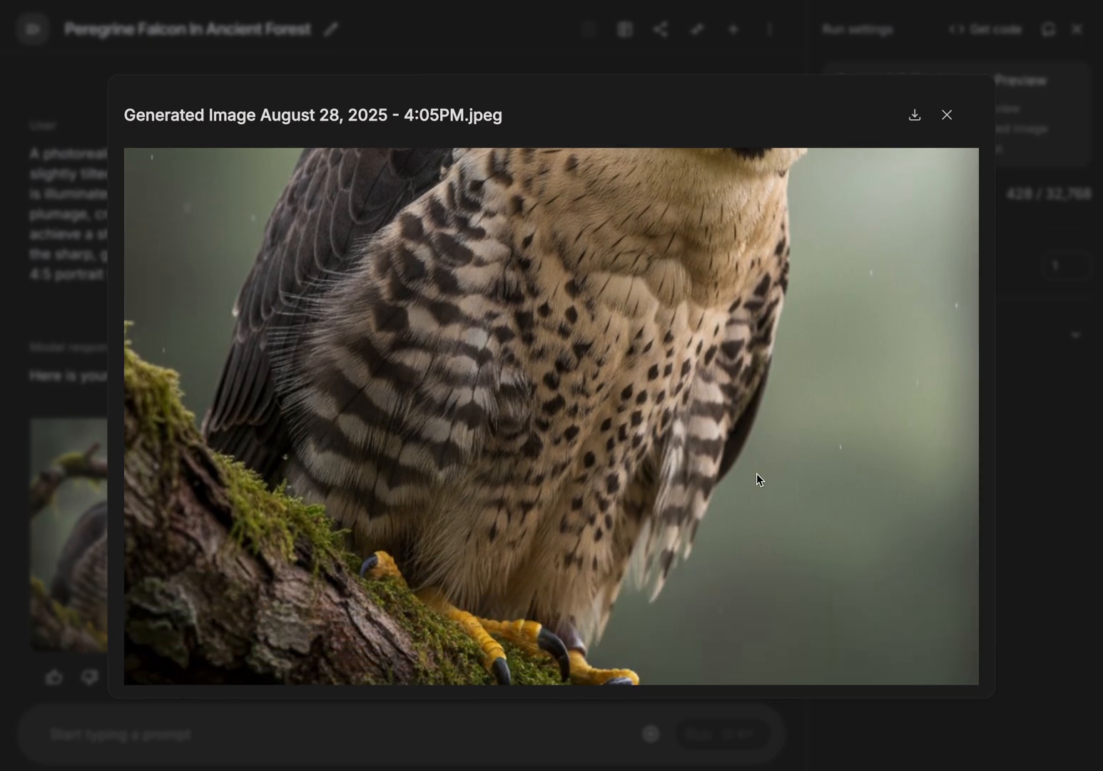
scroll(747, 472, "up", 15)
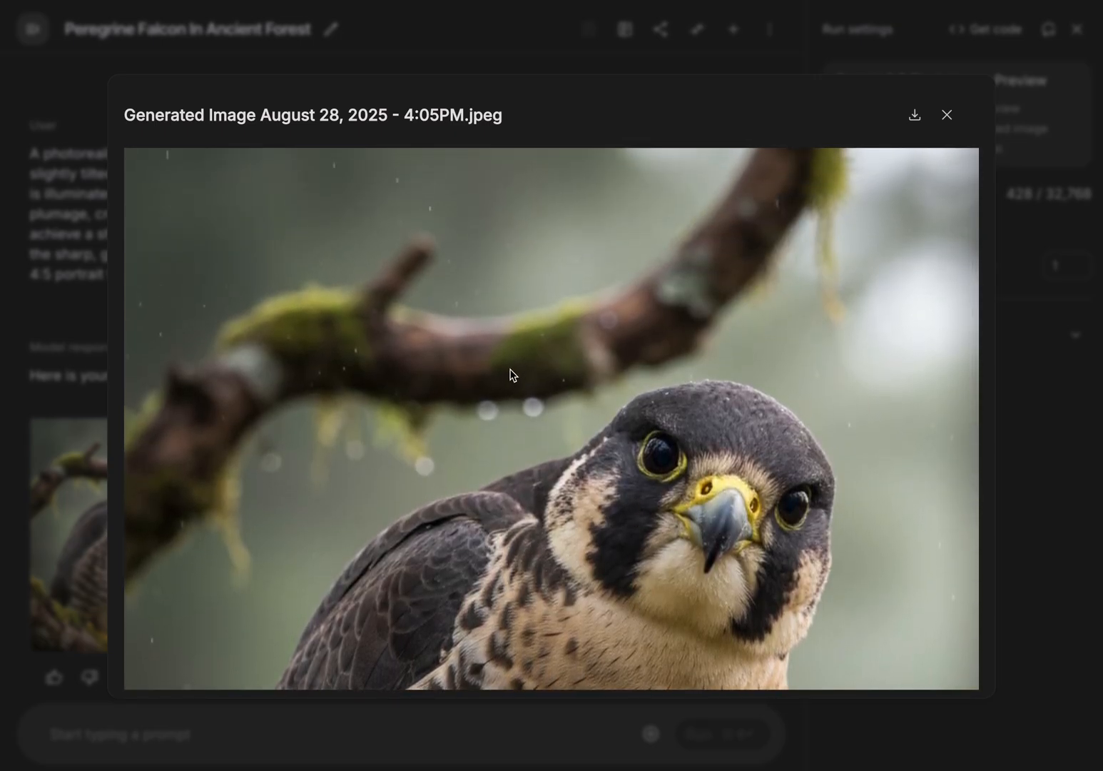
key("Escape")
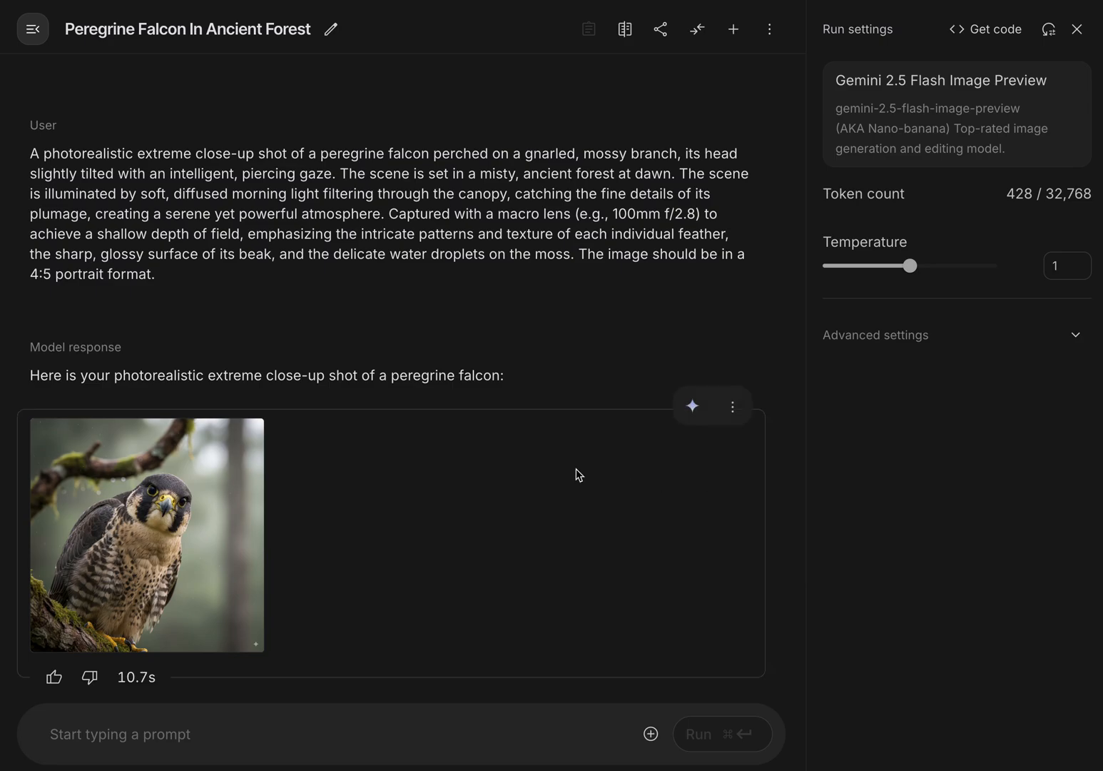
Generate a neo-traditional tattoo style sticker of a stooping peregrine falcon with geometric wing patterns, glowing eyes, an electric blue accent and a transparent background.
left_click(181, 728)
type("A neo-traditional tattoo style sticker of a stooping peregrine falcon, featuring geometric patterns within its wings and piercing, glowing eyes, and a muted palette of earthy browns, greys, and cream with an electric blue accent. The design should have clean, varied line weights and smooth whip shading. The background must be transparent.")
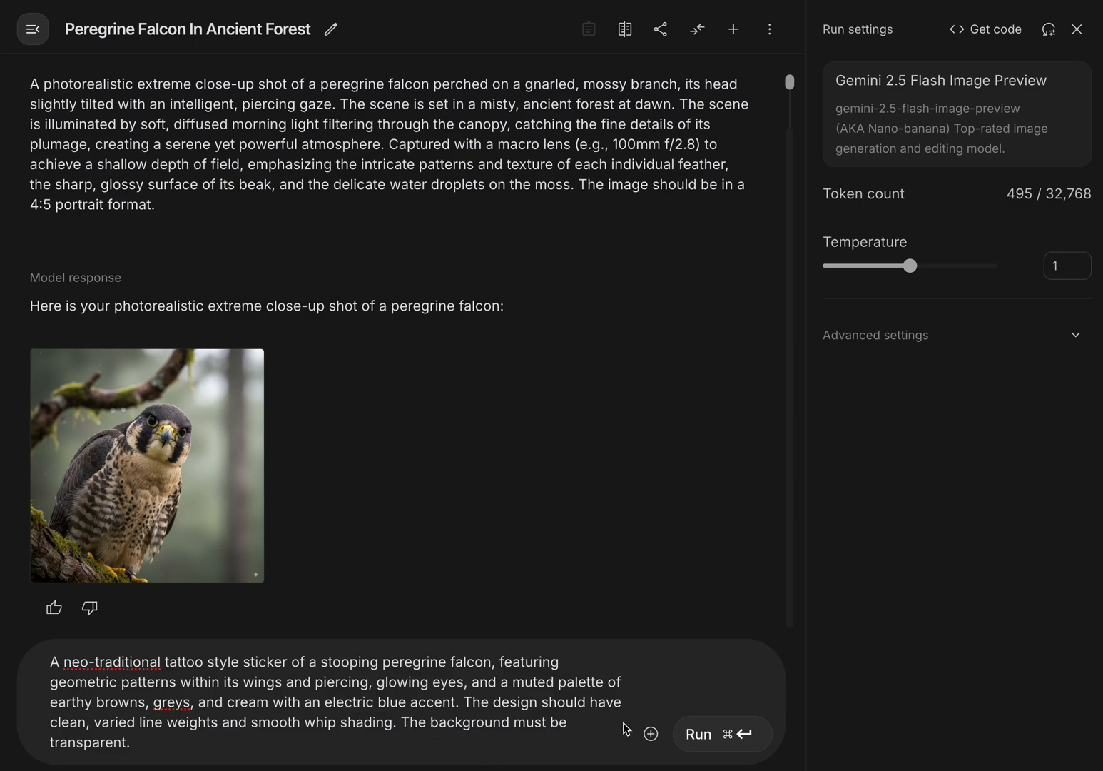
left_click(739, 742)
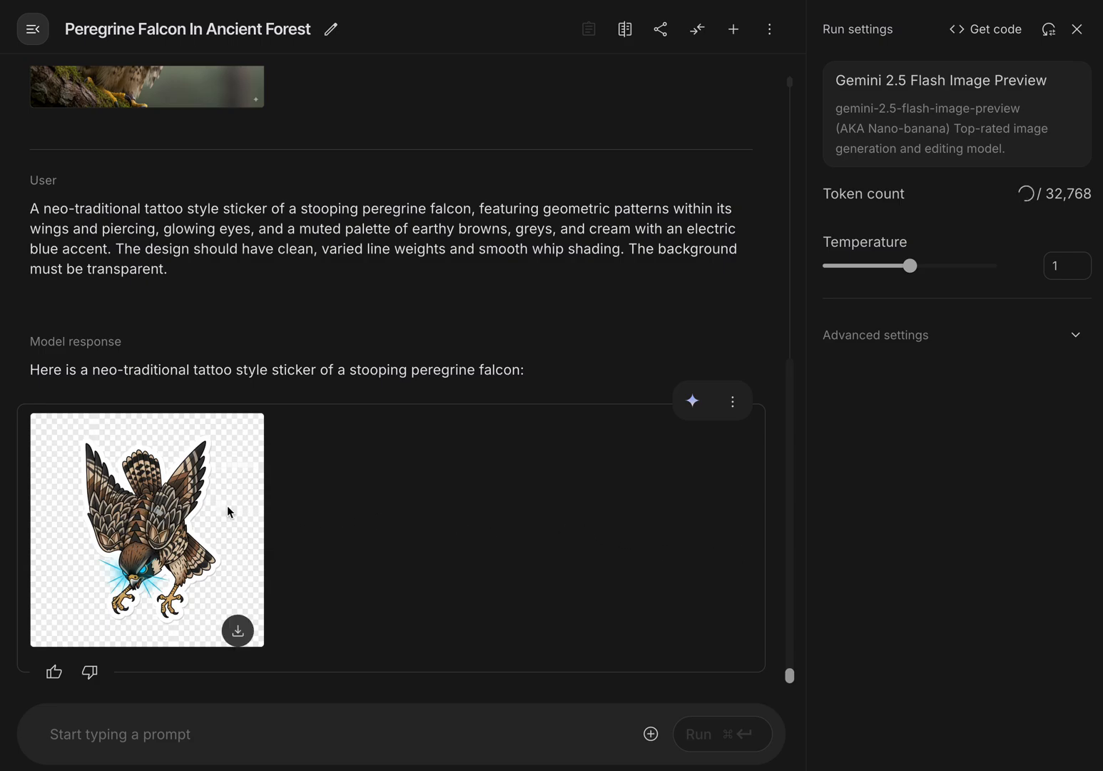
Enlarge the falcon sticker and examine its wing patterns, glowing eyes, outline and background, and close the preview.
left_click(167, 529)
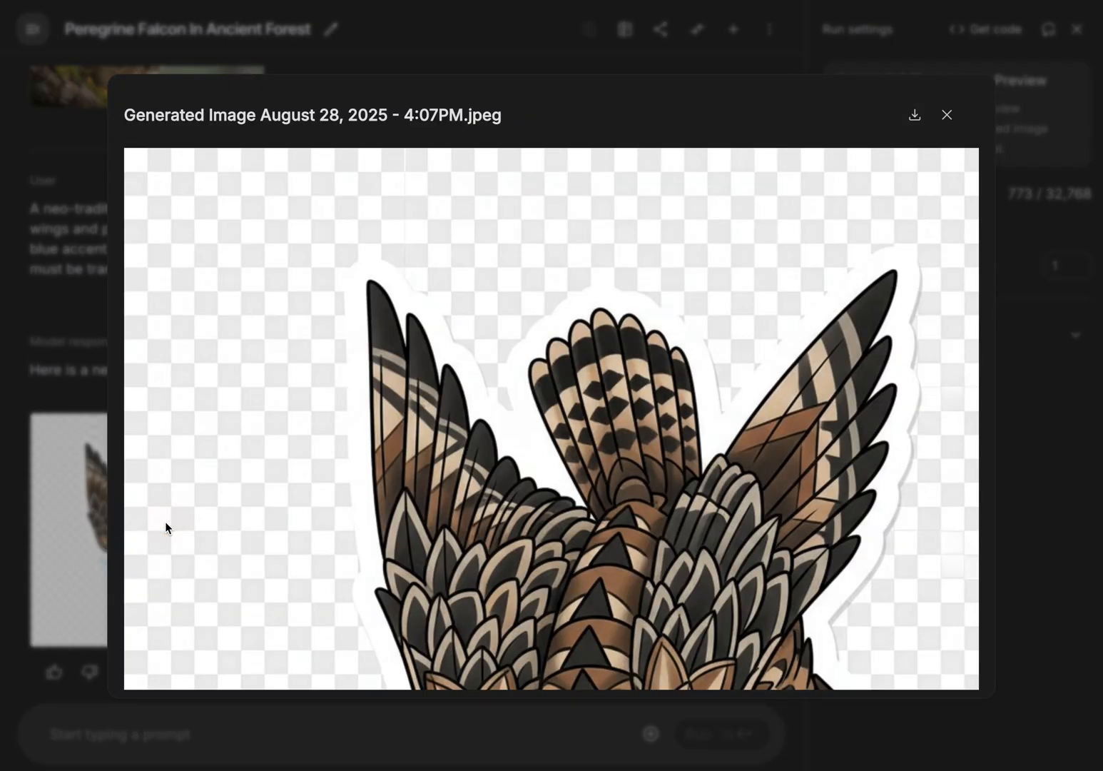
scroll(505, 382, "down", 6)
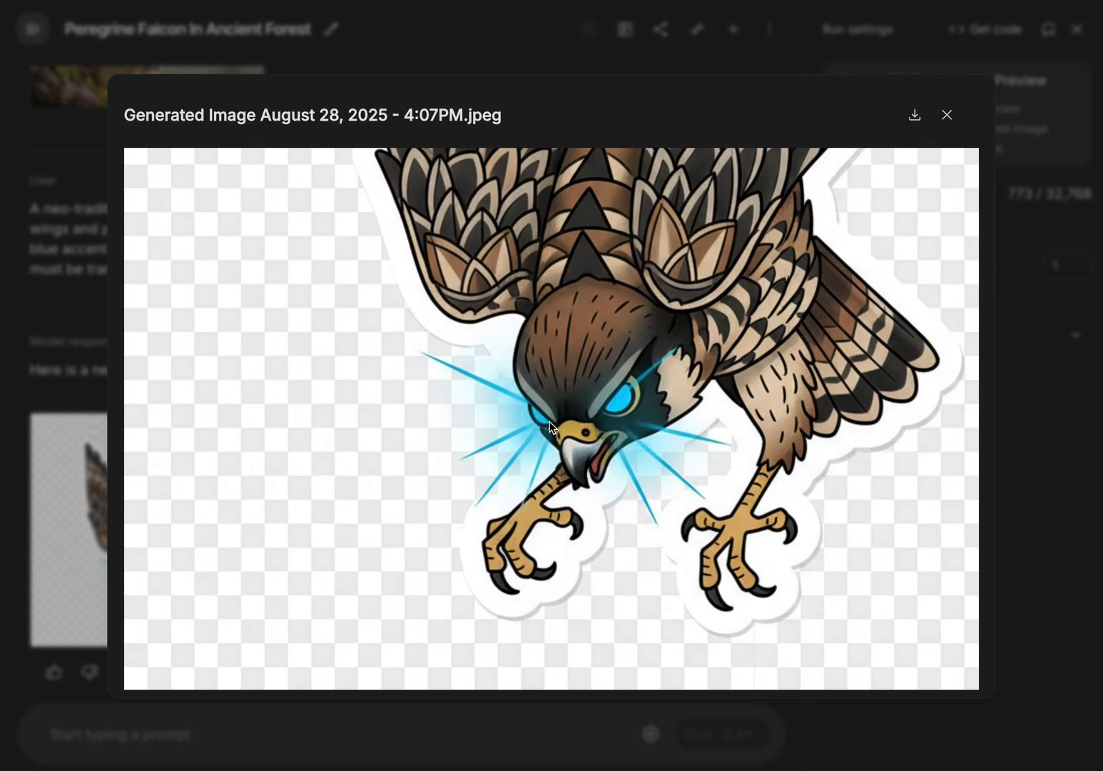
scroll(627, 421, "up", 8)
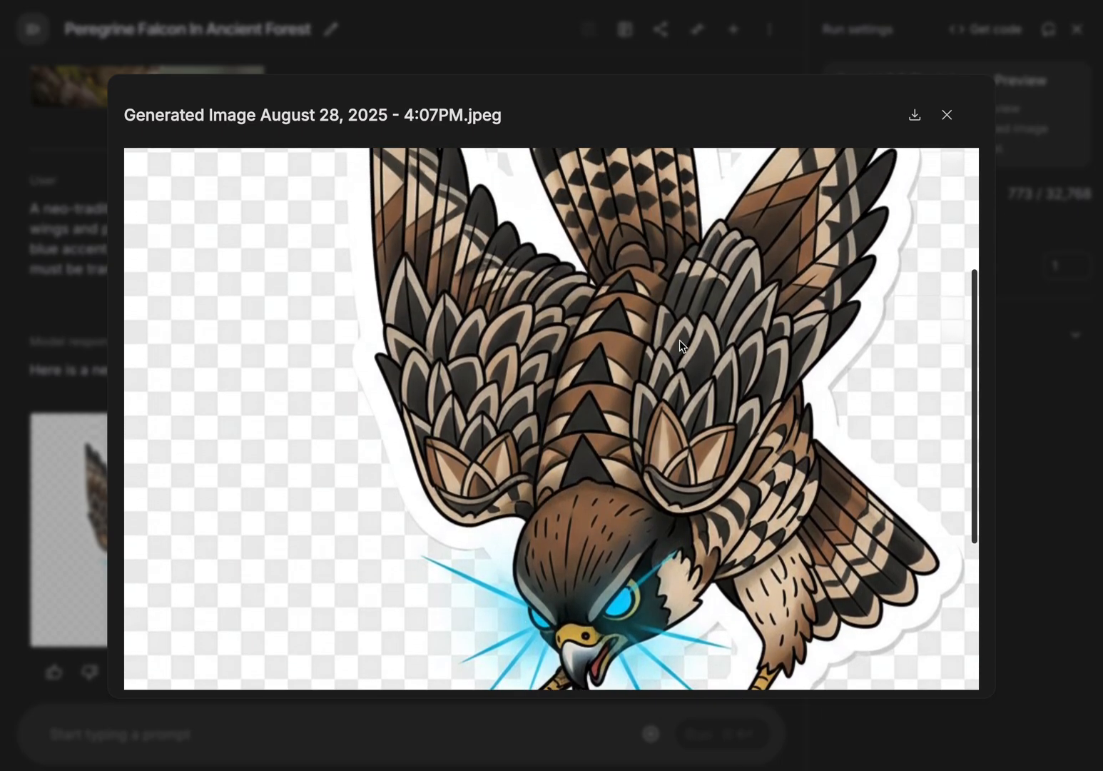
scroll(650, 383, "up", 1)
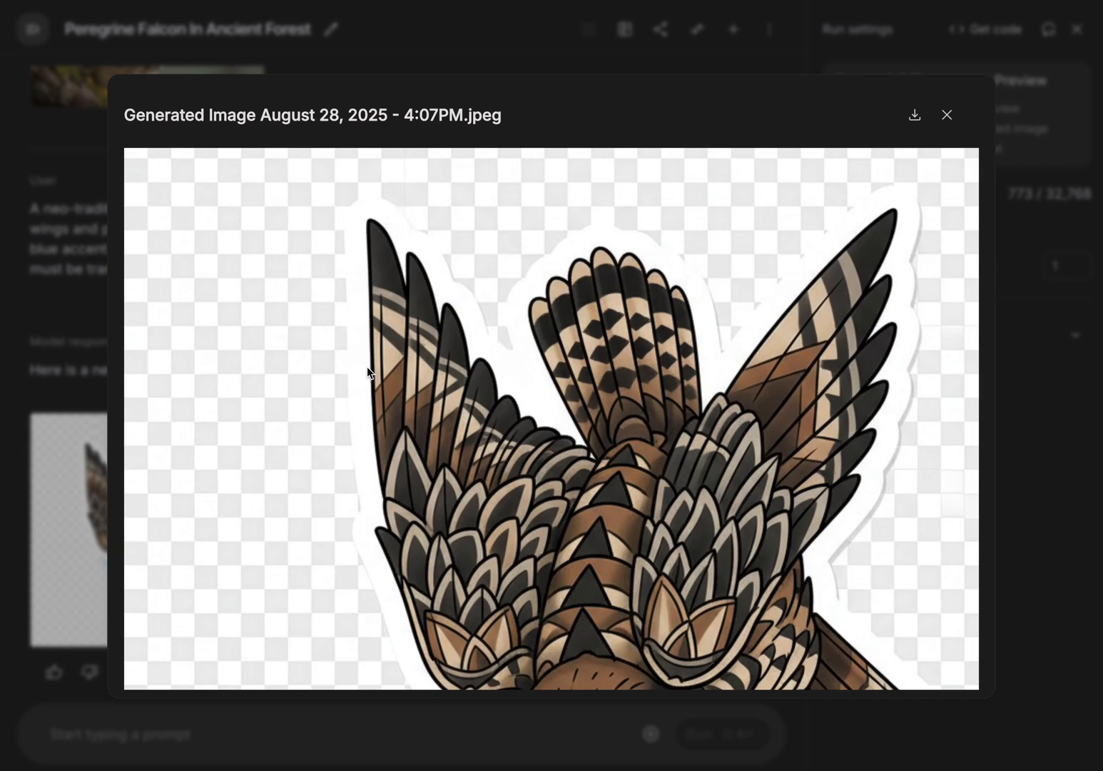
scroll(386, 417, "down", 1)
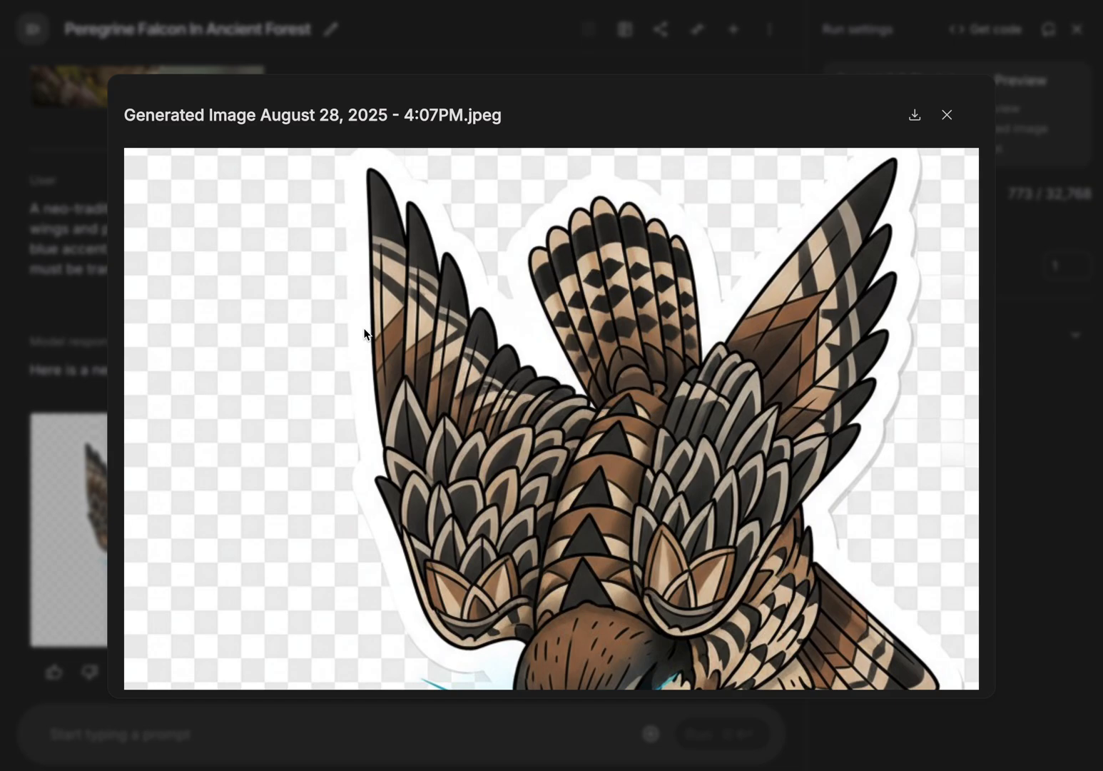
scroll(364, 333, "down", 5)
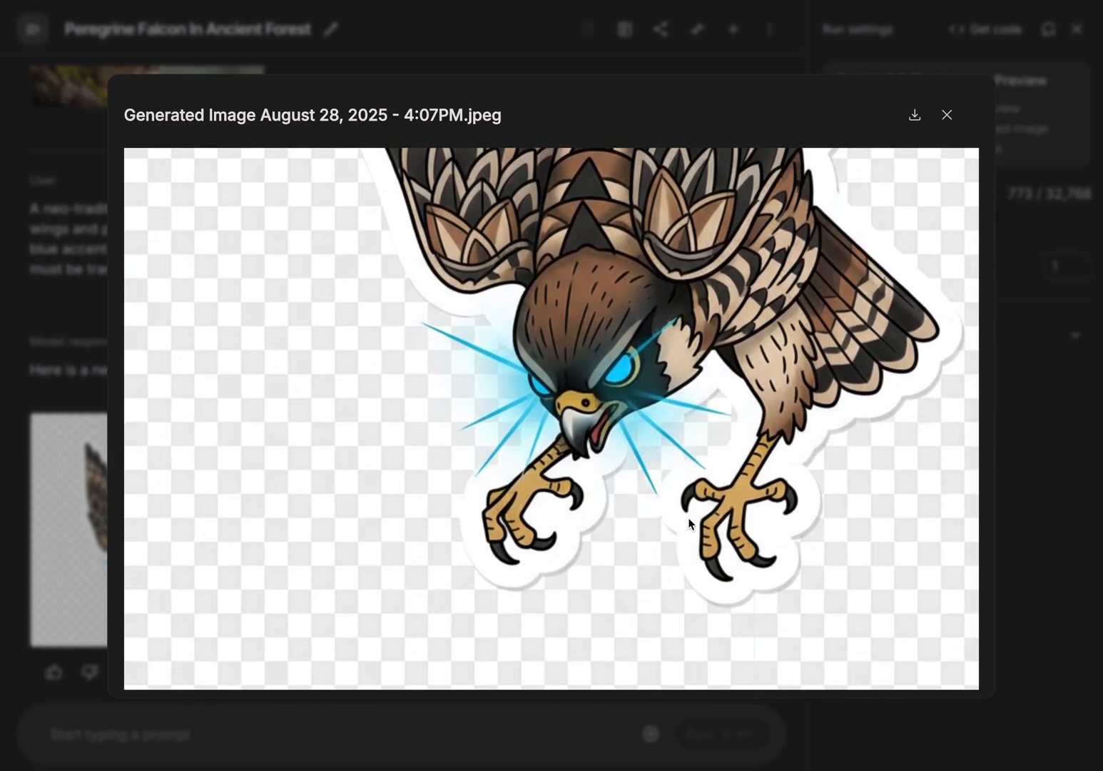
scroll(795, 449, "up", 3)
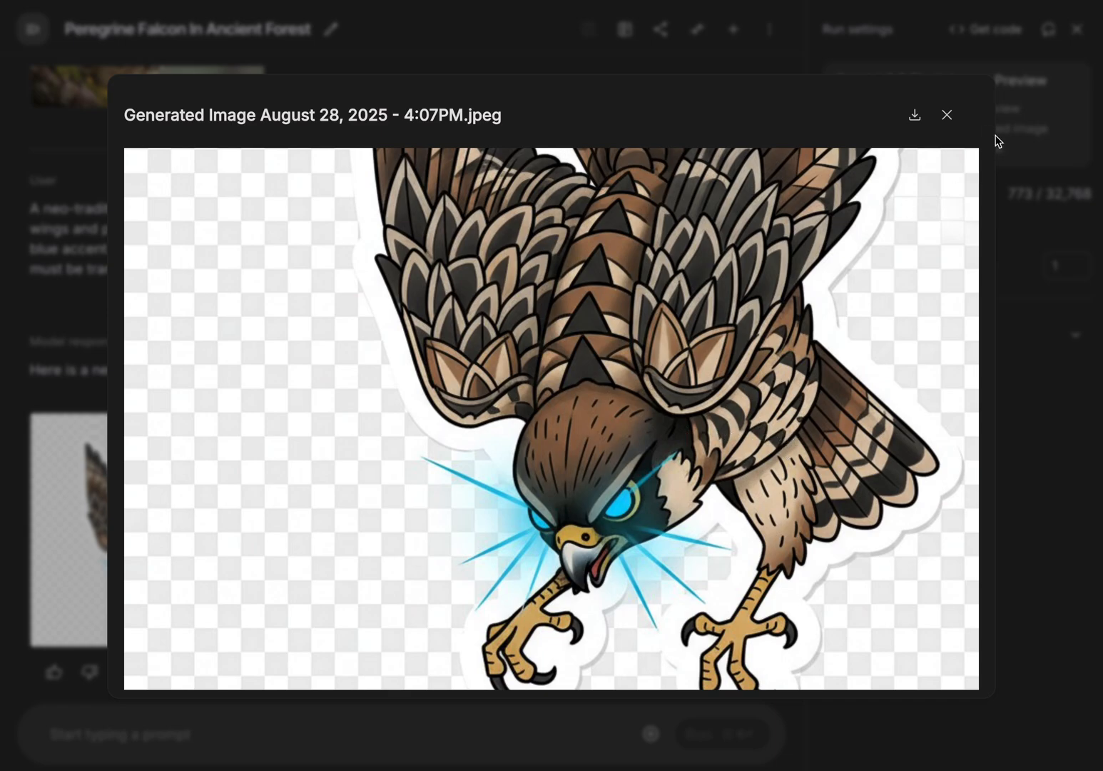
left_click(947, 115)
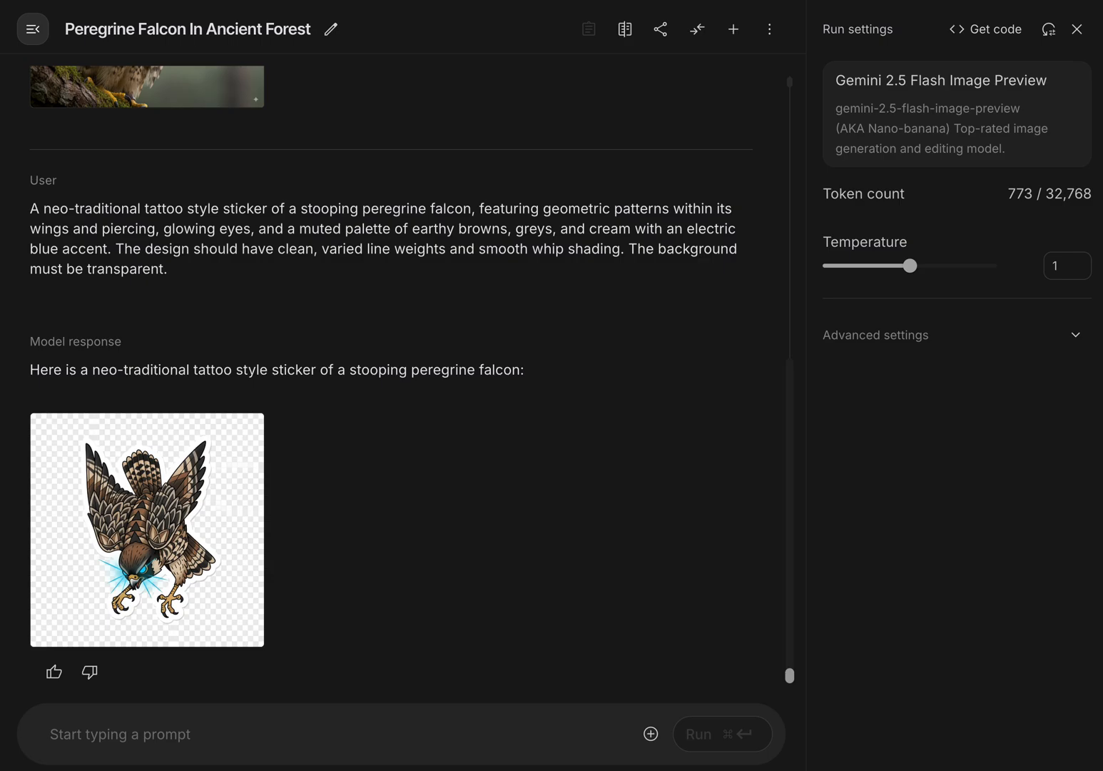
Generate a minimalist art deco logo for "Aerie Apparel" with serif text "AERIE" and a geometric falcon silhouette in charcoal grey, metallic gold and ivory.
left_click(143, 734)
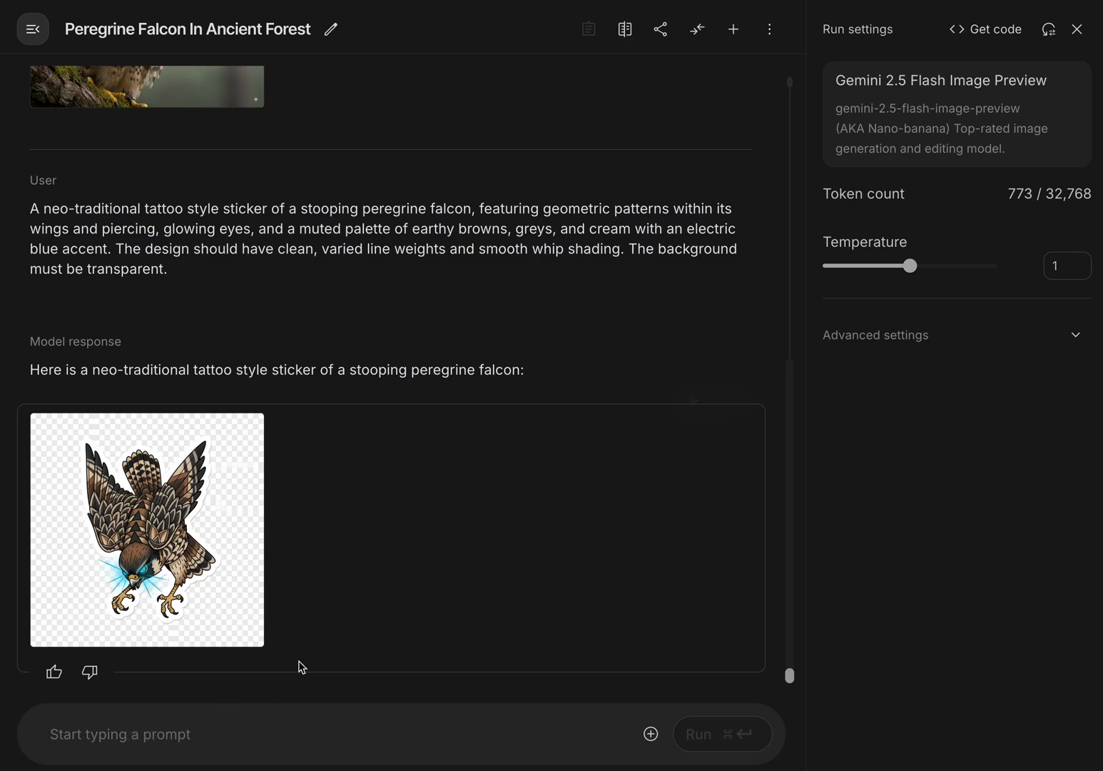
type("Create a logo for a luxury brand \"Aerie Apparel\" with the text \"AERIE\" in a clean, wide-spaced serif font. The design should be a minimalist and sophisticated art deco style, featuring a single, clean-line geometric falcon silhouette in profile, with a color scheme of deep charcoal grey, metallic gold, and ivory.")
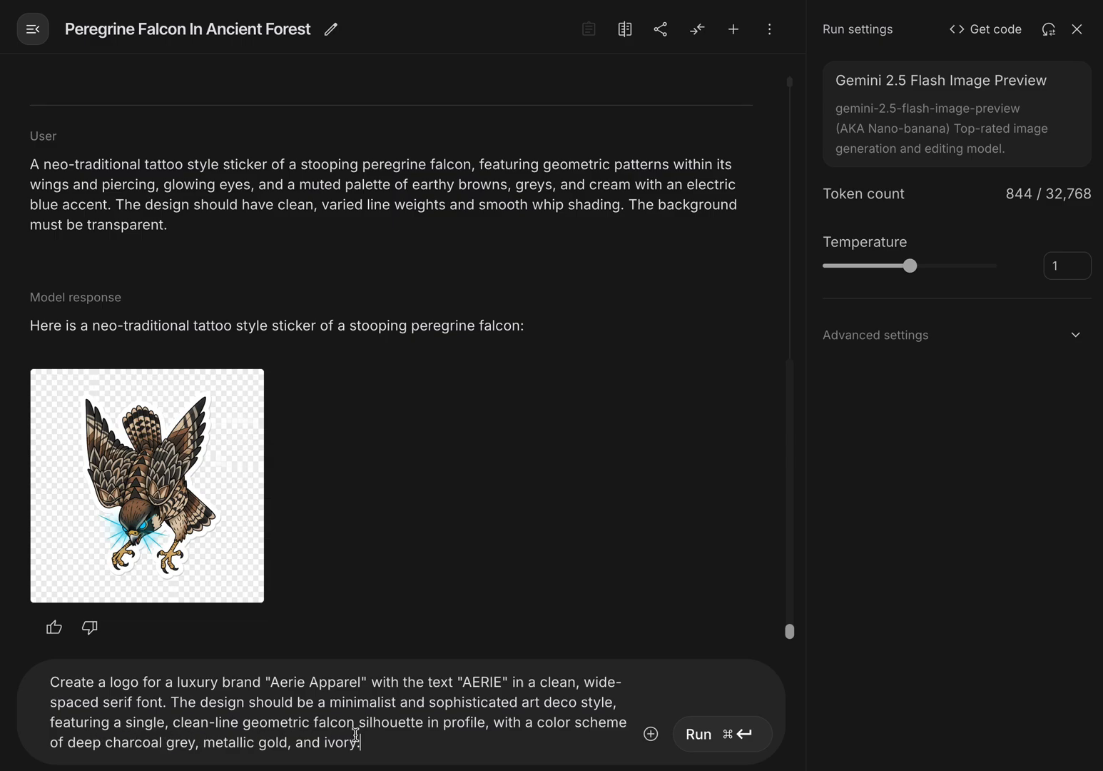
left_click(744, 734)
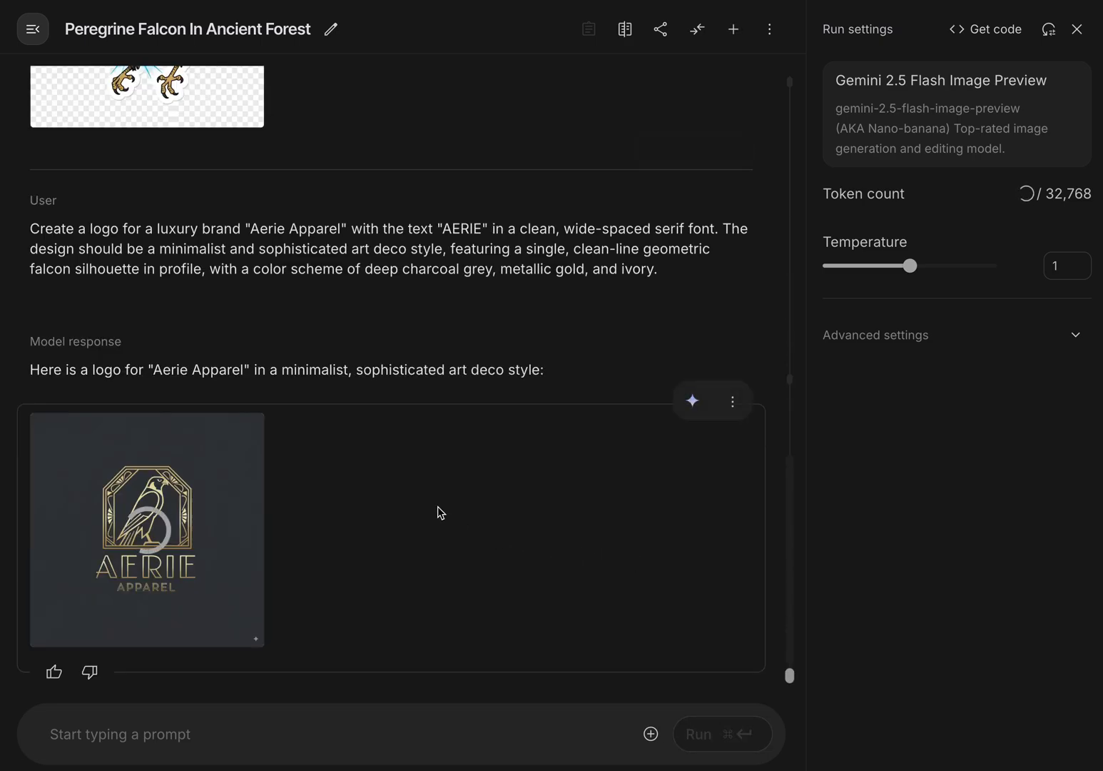
mouse_move(263, 495)
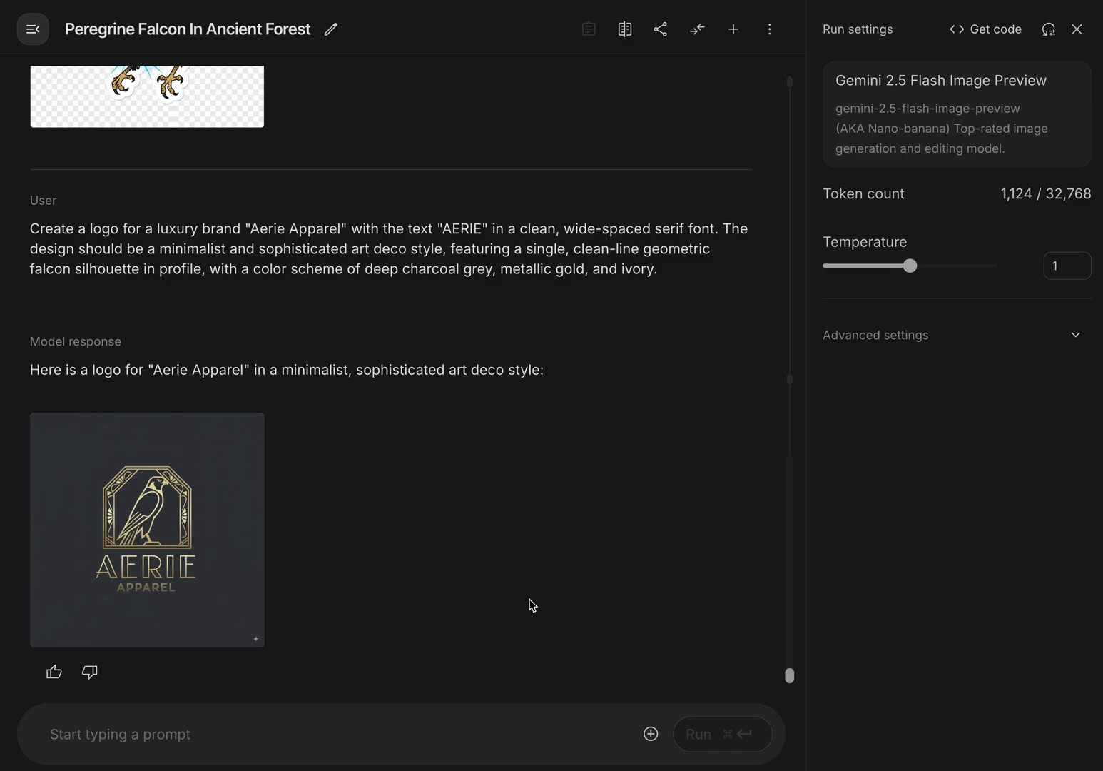
Generate a 1:1 studio-lit overhead product photograph of a dark brown leather falconry gauntlet on reclaimed oak, with Rembrandt lighting and an embossed falcon crest.
left_click(337, 737)
left_click(334, 732)
type("A high-resolution, studio-lit product photograph of a handcrafted, dark brown leather falconry gauntlet on a weathered, reclaimed oak wood plank. The lighting is a single, focused key light from the side (Rembrandt lighting) to emphasize the rich texture of the leather and create a dramatic, timeless mood. The camera angle is an overhead flat-lay angle to showcase the meticulous hand-stitching and the embossed falcon crest on the cuff. Ultra-realistic, with sharp focus on the individual fibers and grain of the aged leather. 1:1 square.")
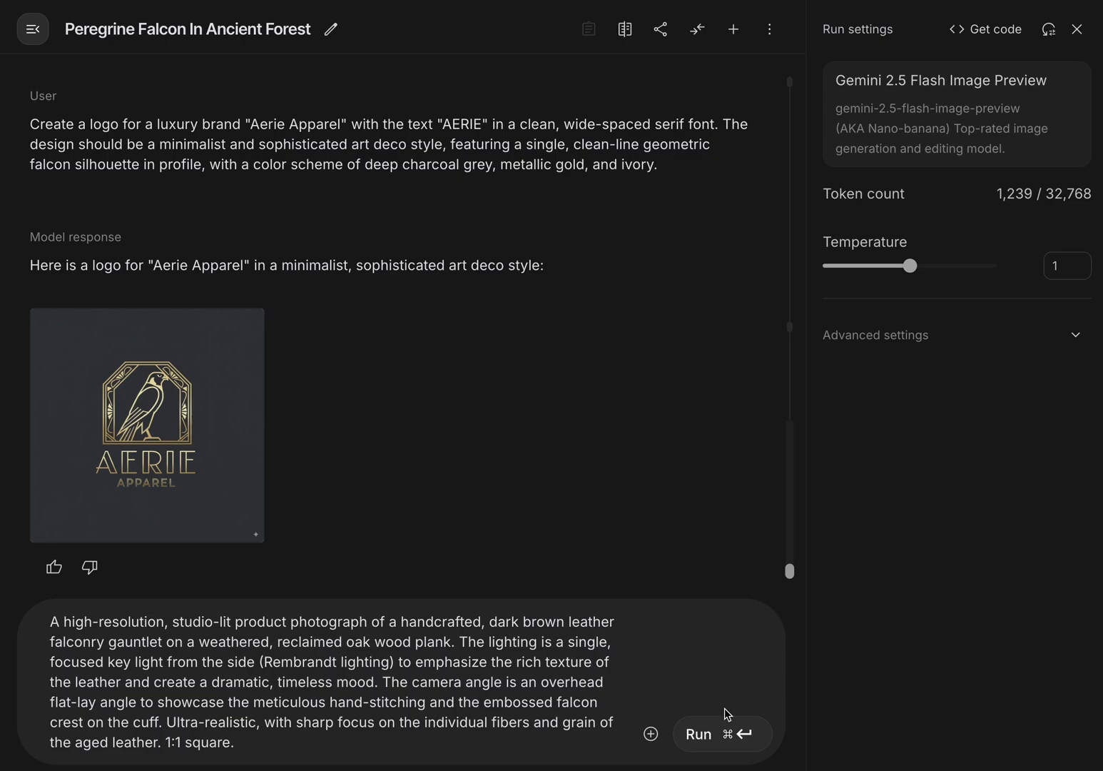
left_click(736, 737)
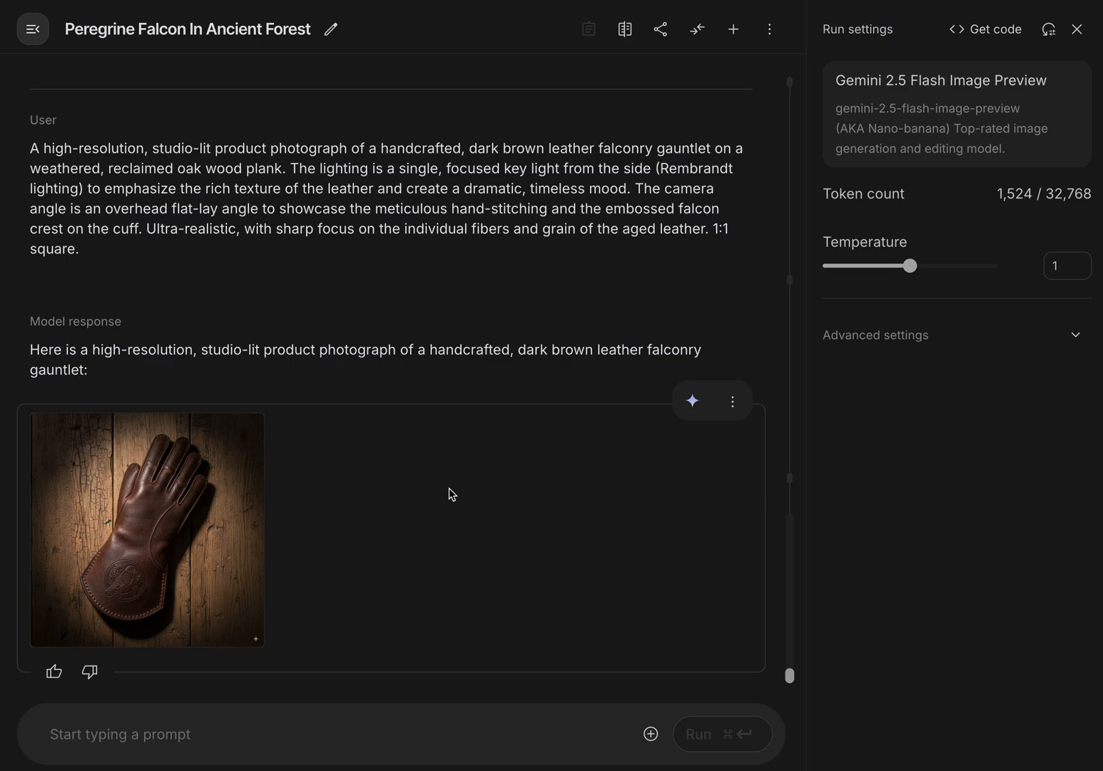
Enlarge the generated gauntlet photo and examine its leather texture, stitching and embossed crest.
left_click(186, 528)
scroll(521, 388, "down", 5)
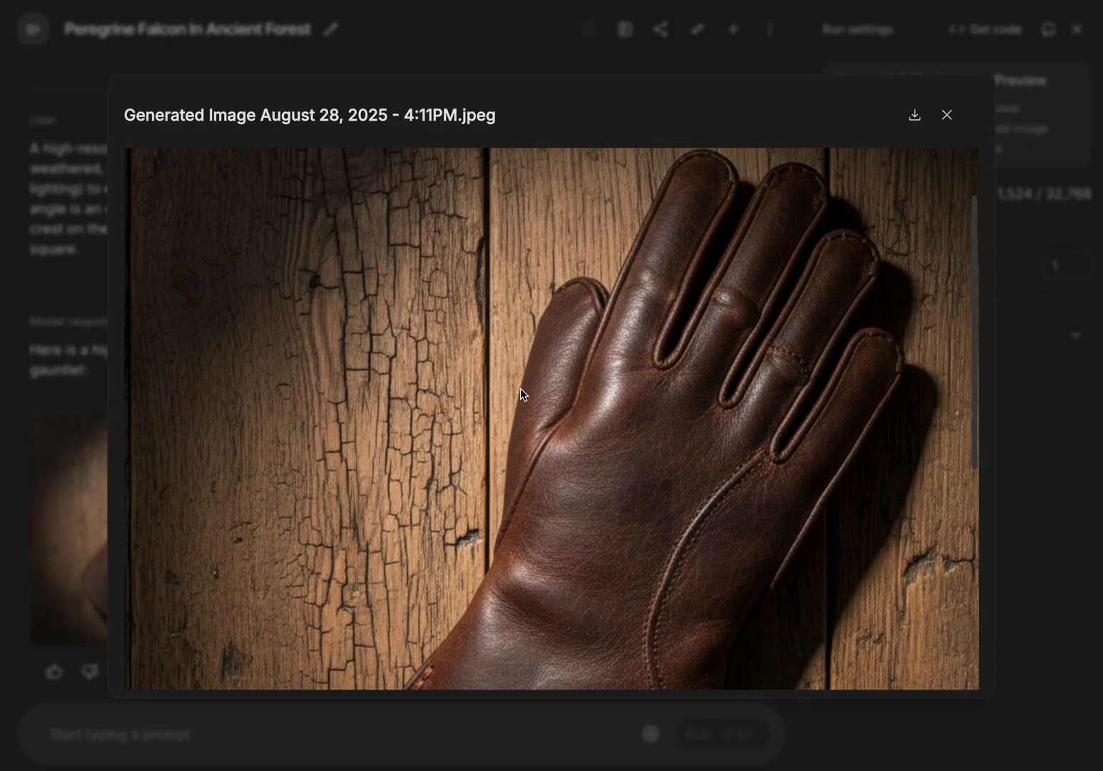
scroll(679, 422, "down", 1)
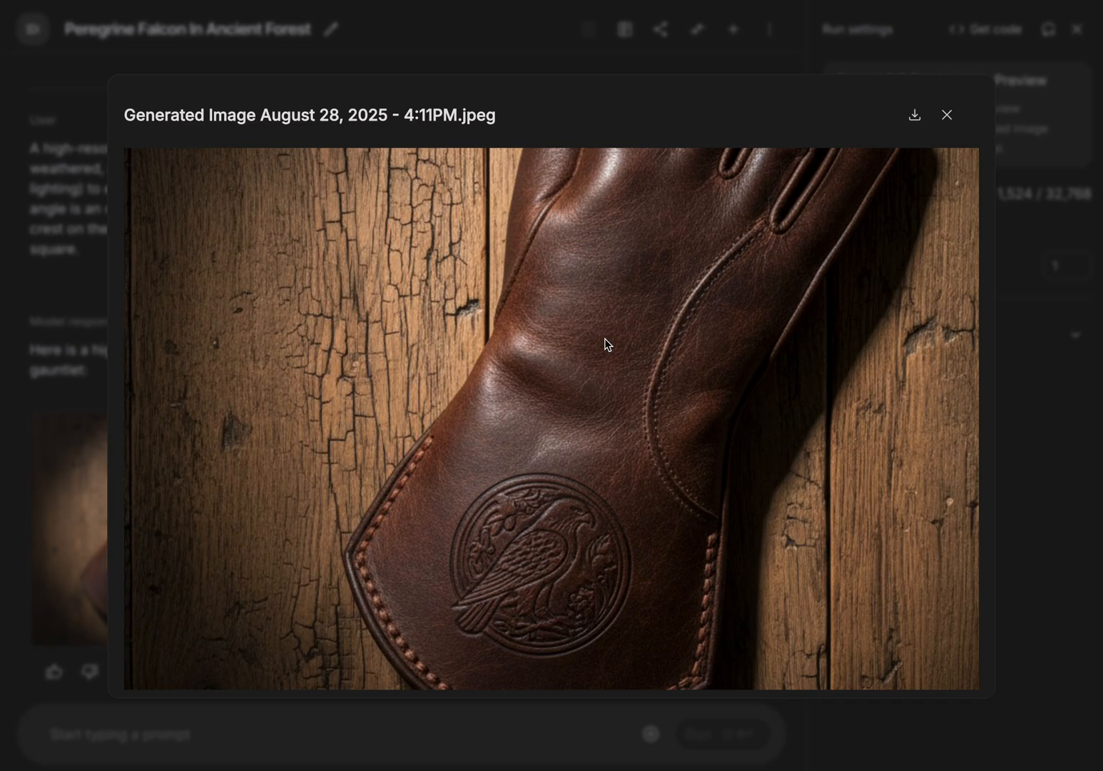
scroll(604, 338, "up", 6)
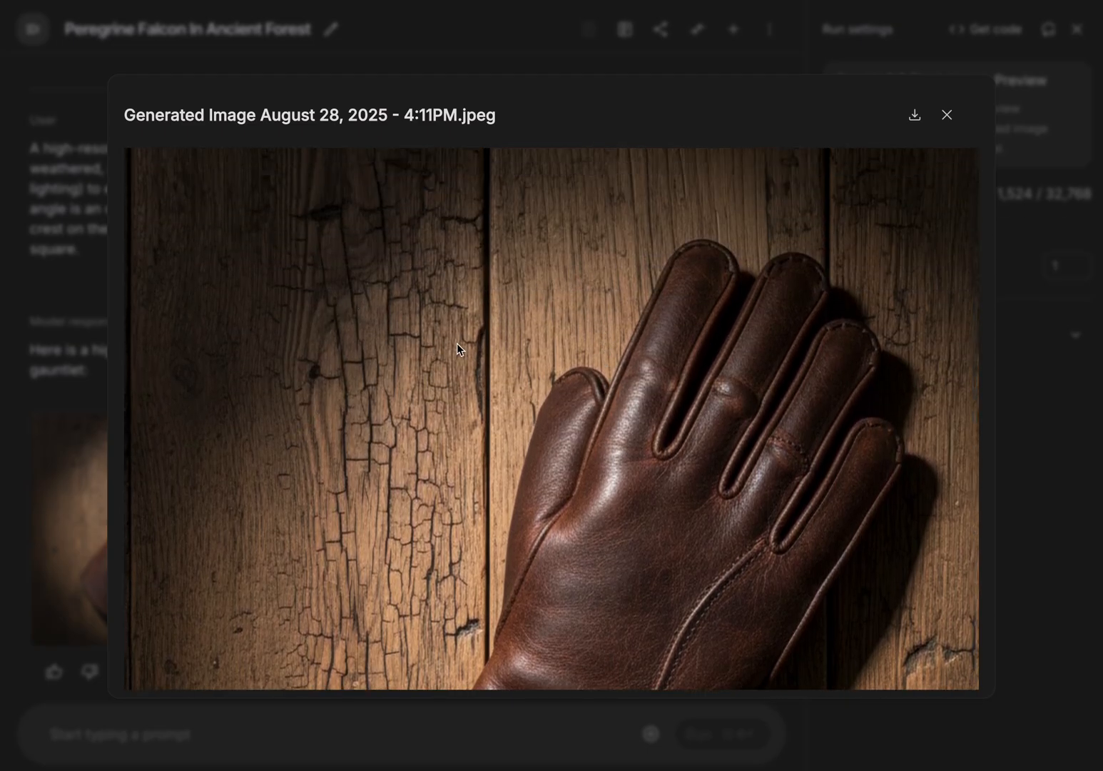
Review the whole enlarged gauntlet photo from the fingers down to the embossed cuff, and close the preview.
scroll(457, 342, "down", 6)
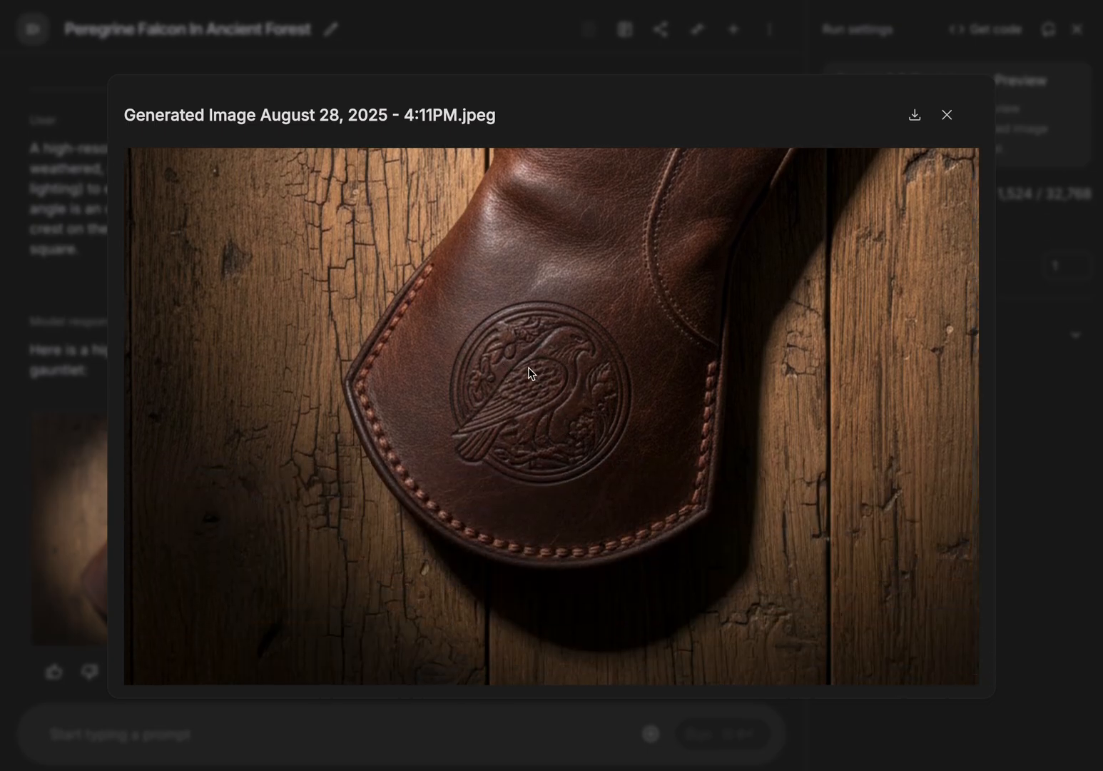
scroll(727, 490, "up", 3)
scroll(727, 492, "up", 5)
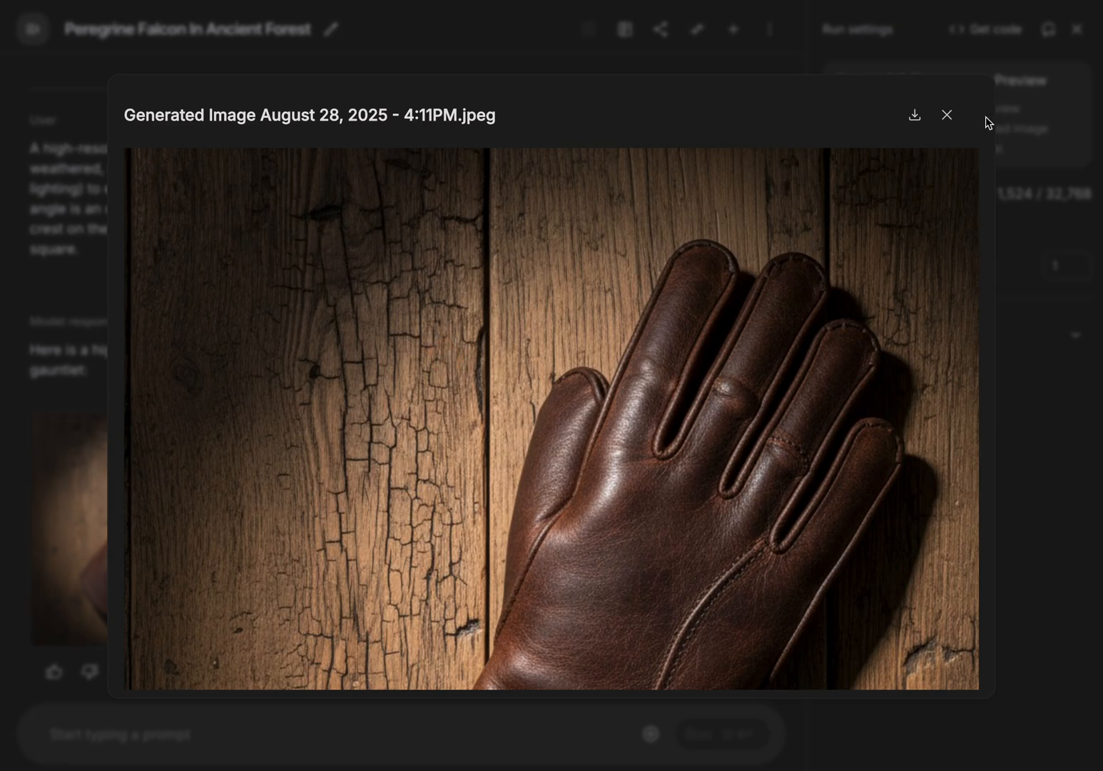
left_click(947, 114)
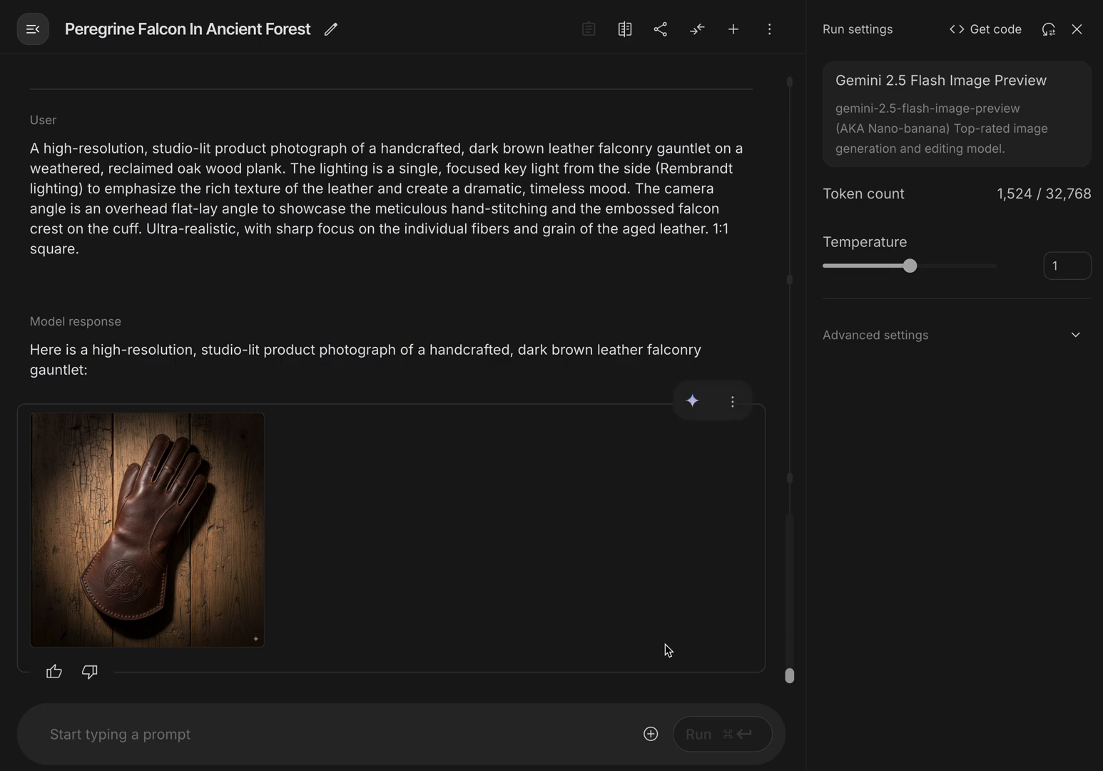
Generate a minimalist 4:5 portrait of a single detailed falcon feather falling from the top-left, on an empty slate grey background with soft, subtle lighting.
left_click(375, 741)
left_click(274, 736)
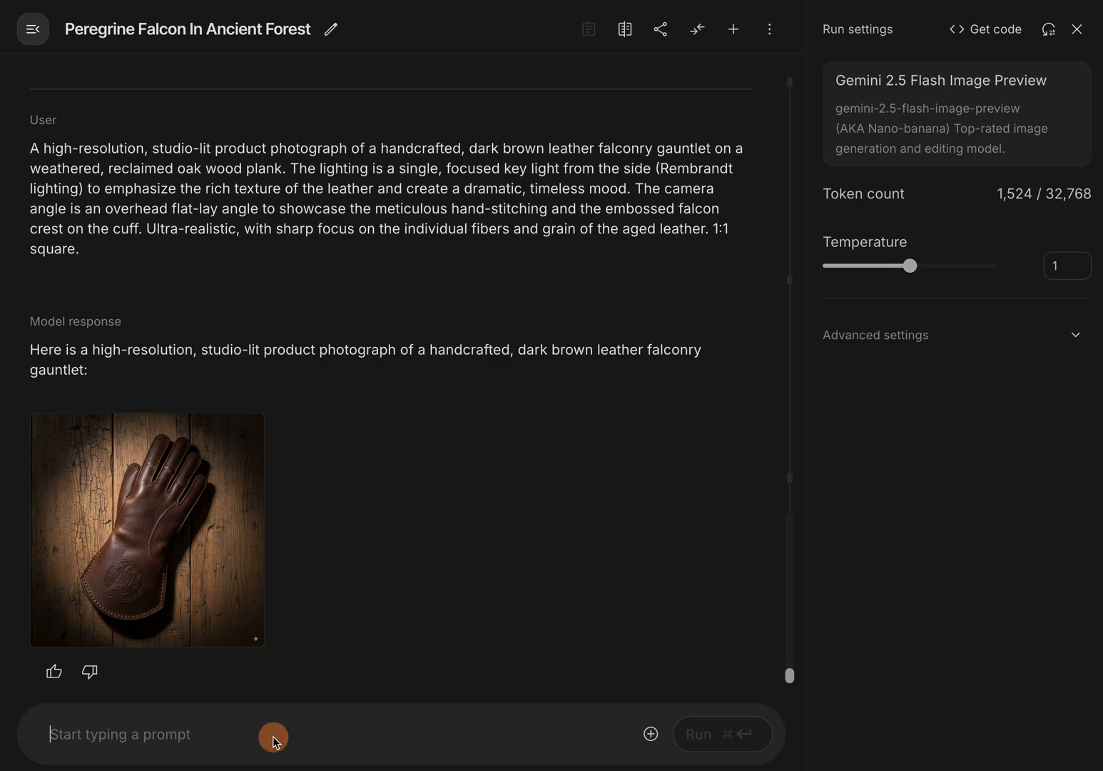
type("A minimalist composition featuring a single, intricately detailed falcon feather positioned falling from the top-left of the frame. The background is a vast, empty slate grey canvas, creating significant negative space. Soft, subtle lighting. 4:5 portrait.")
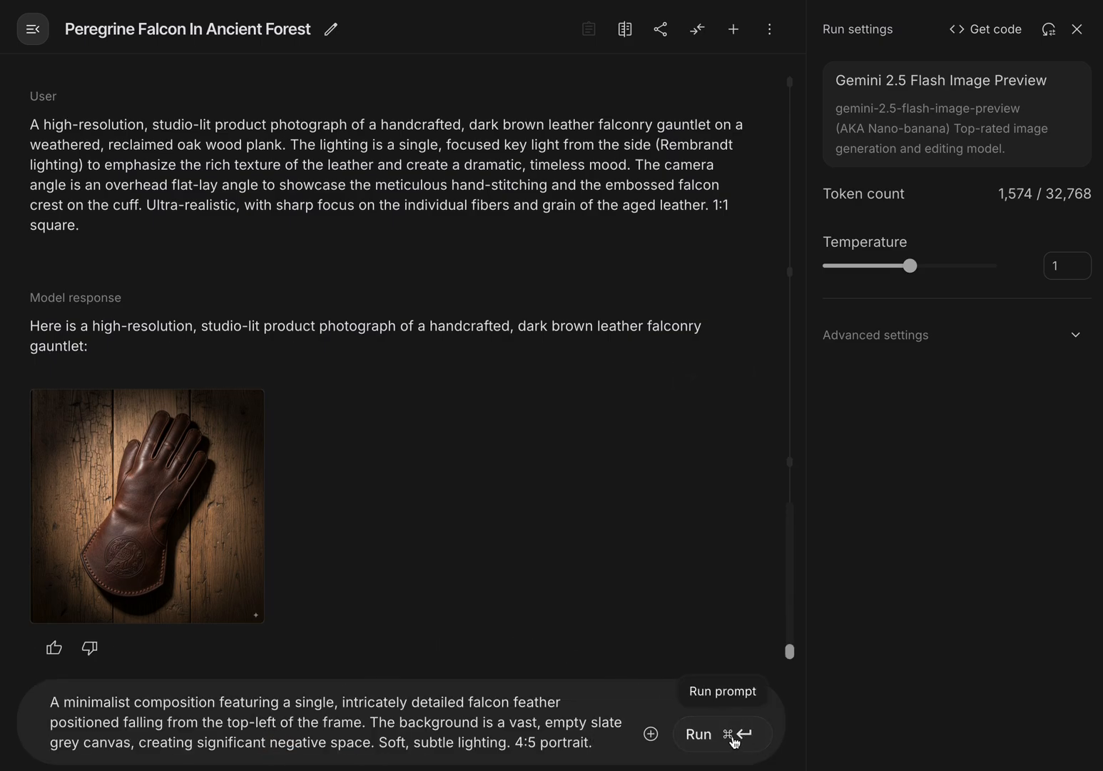
left_click(734, 742)
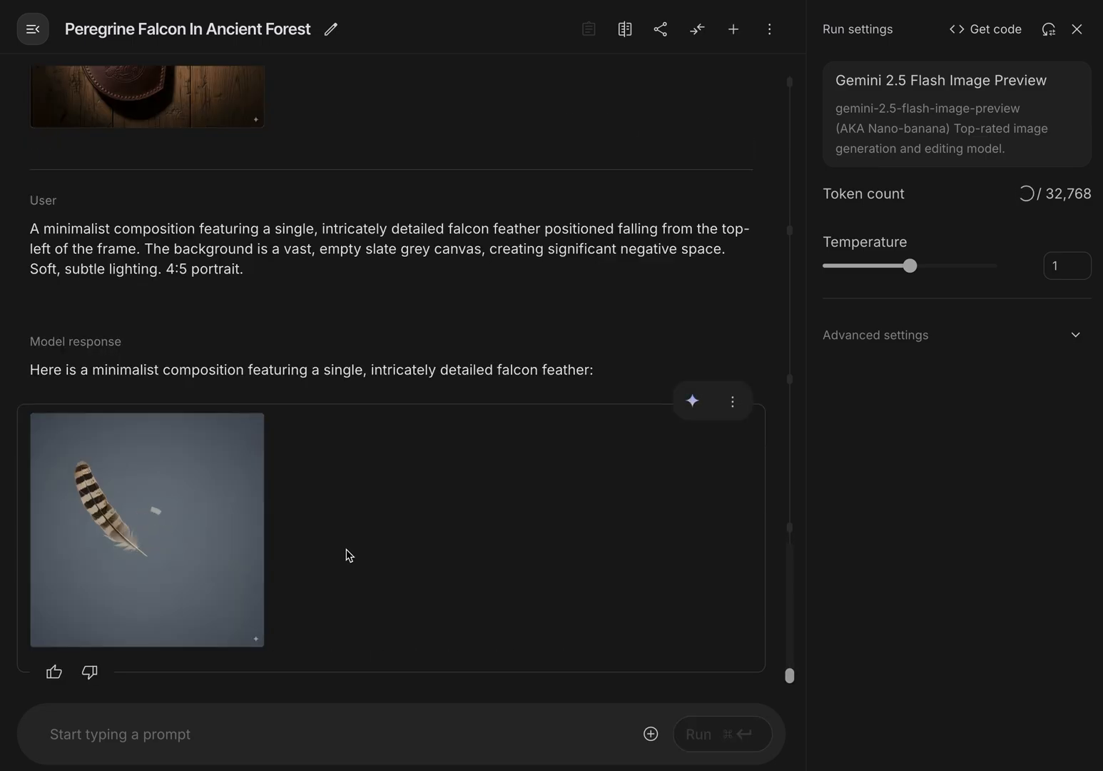
Enlarge the generated feather image, examine the feather's detail, placement and surrounding negative space, and close the preview.
left_click(163, 525)
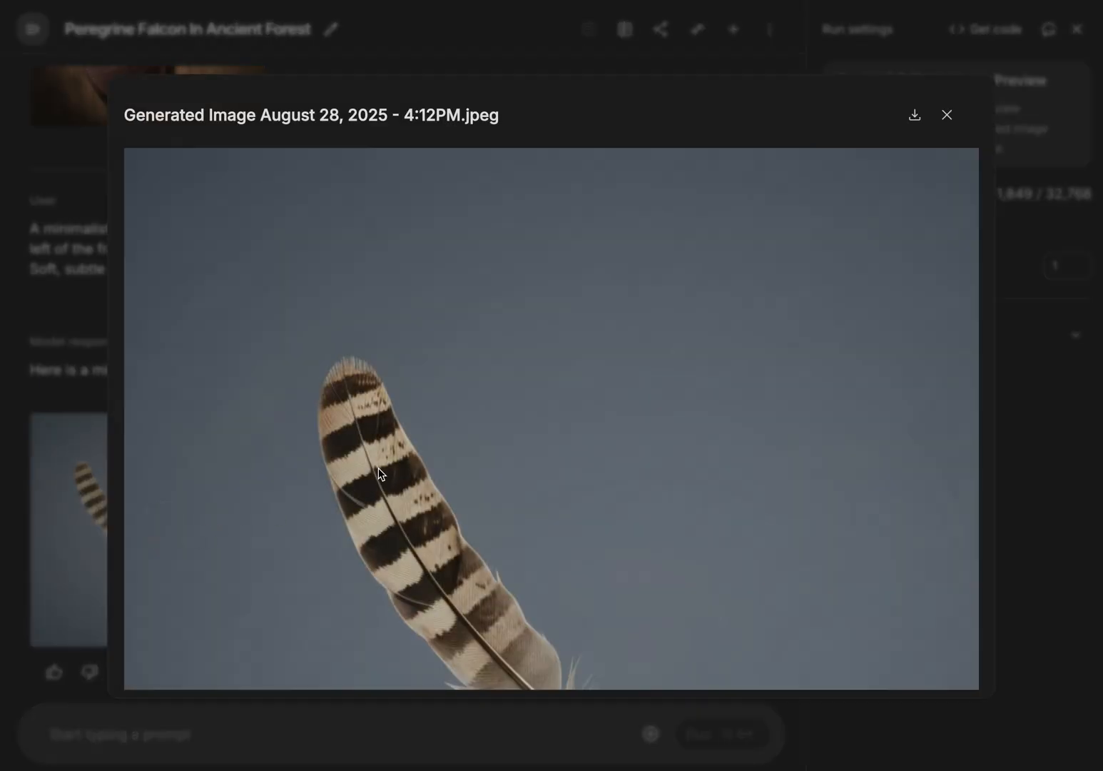
scroll(377, 471, "down", 5)
scroll(423, 461, "up", 3)
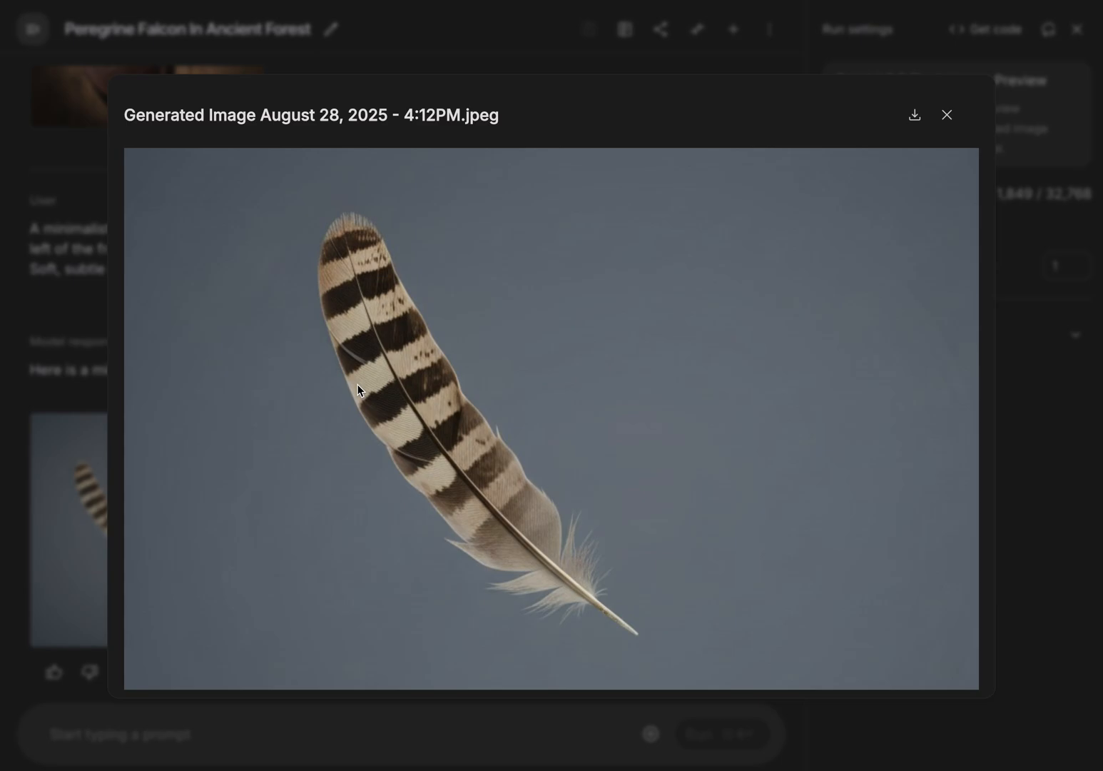
scroll(357, 383, "down", 1)
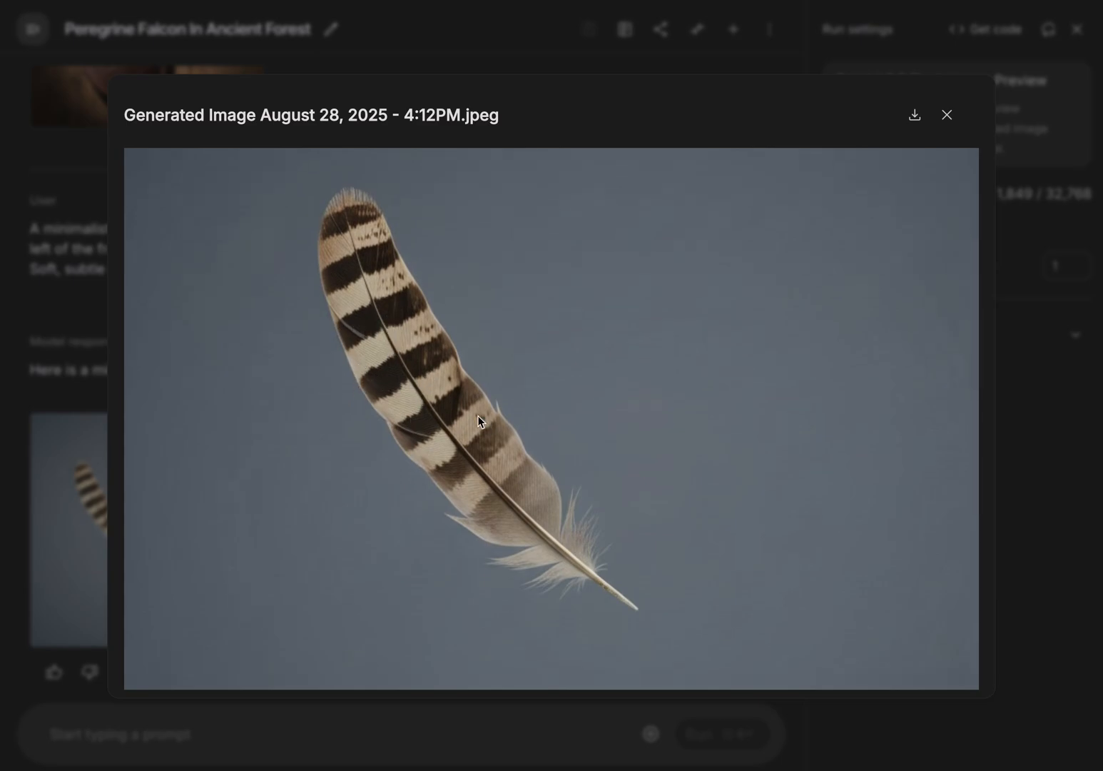
scroll(417, 412, "down", 3)
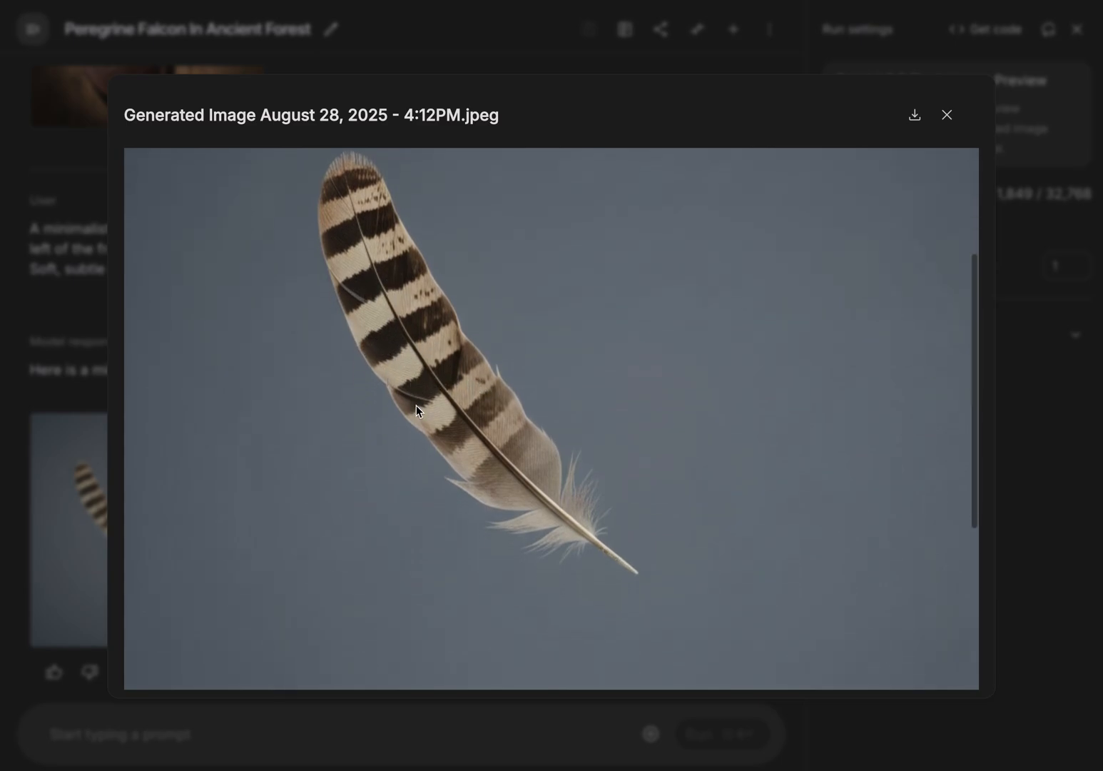
scroll(620, 537, "down", 5)
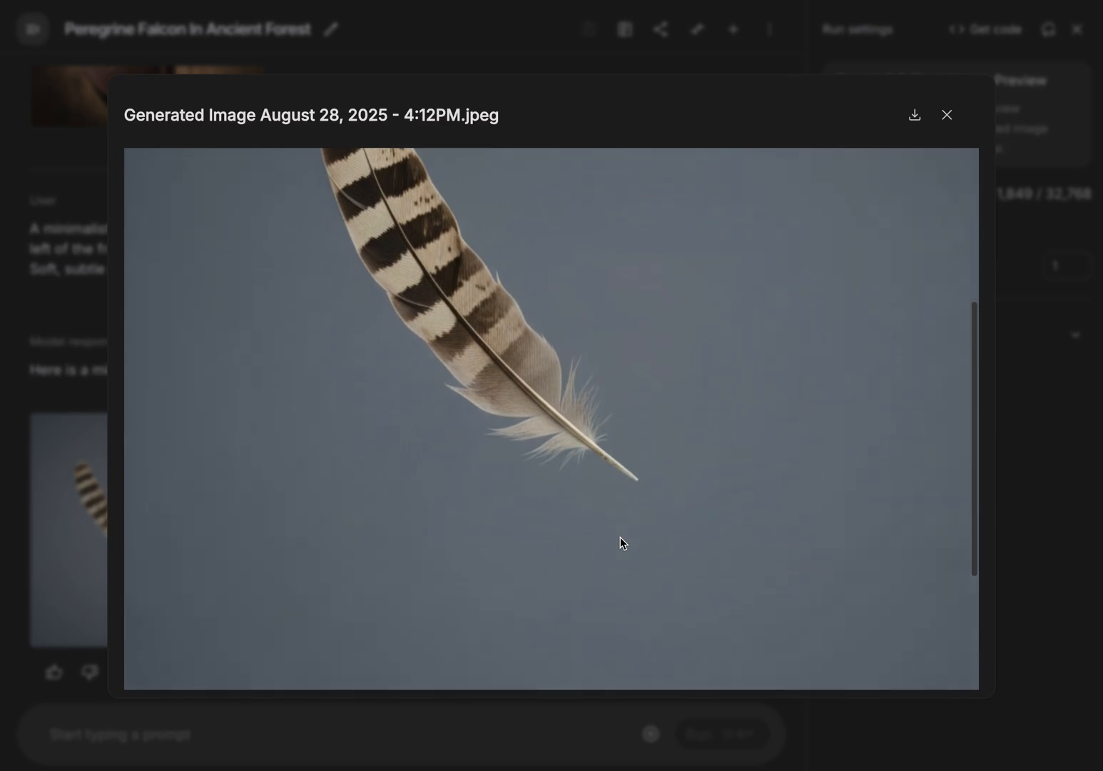
scroll(632, 468, "up", 4)
scroll(621, 331, "up", 1)
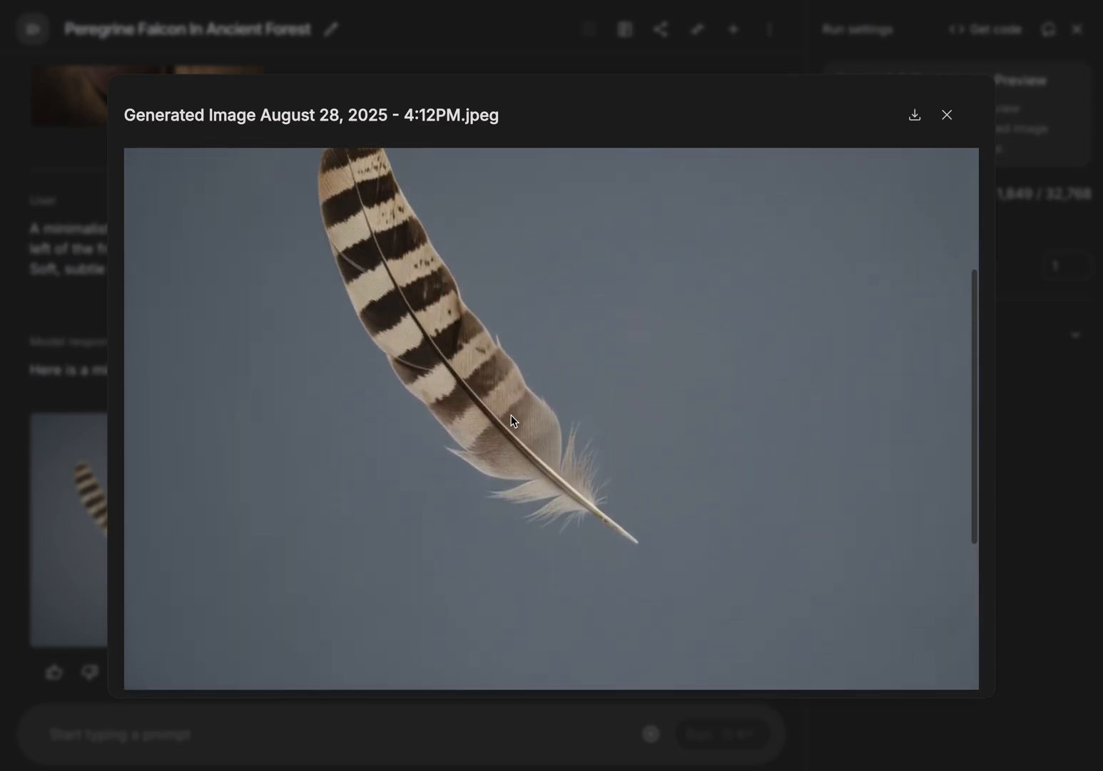
left_click(945, 115)
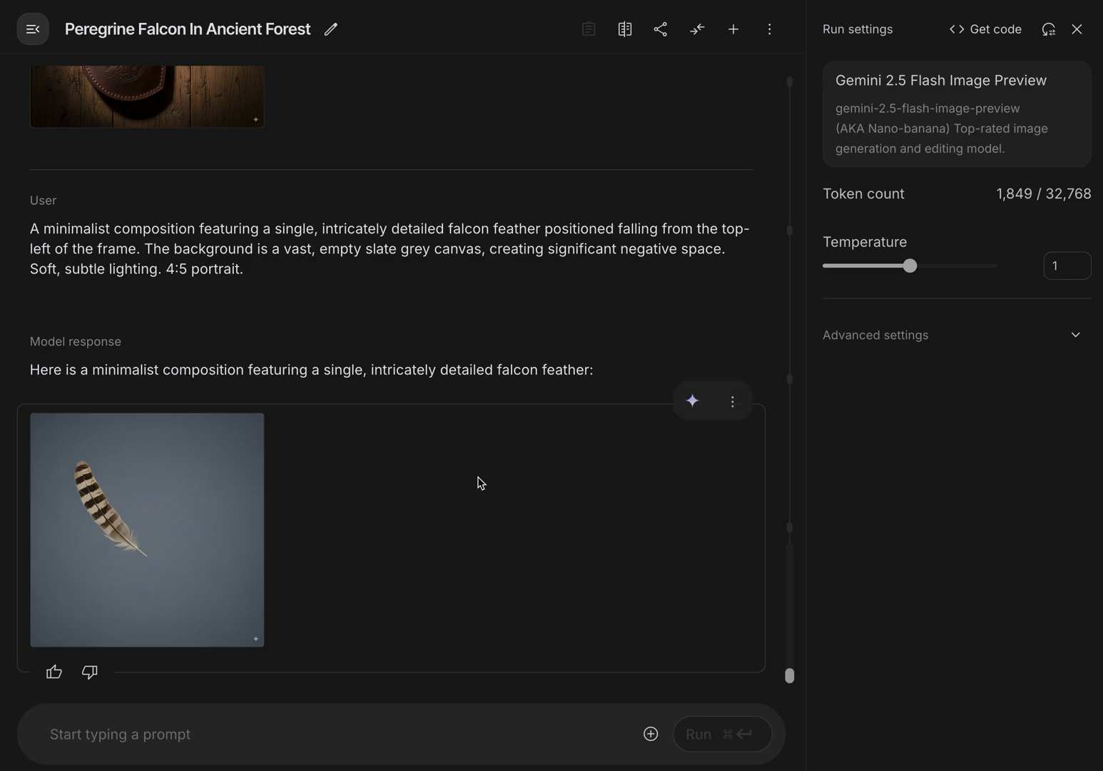
Generate a 3:4 gritty ink-and-watercolor comic panel of a peregrine falcon diving toward the viewer past cliffs and clouds, with an "Apex." caption box.
left_click(184, 734)
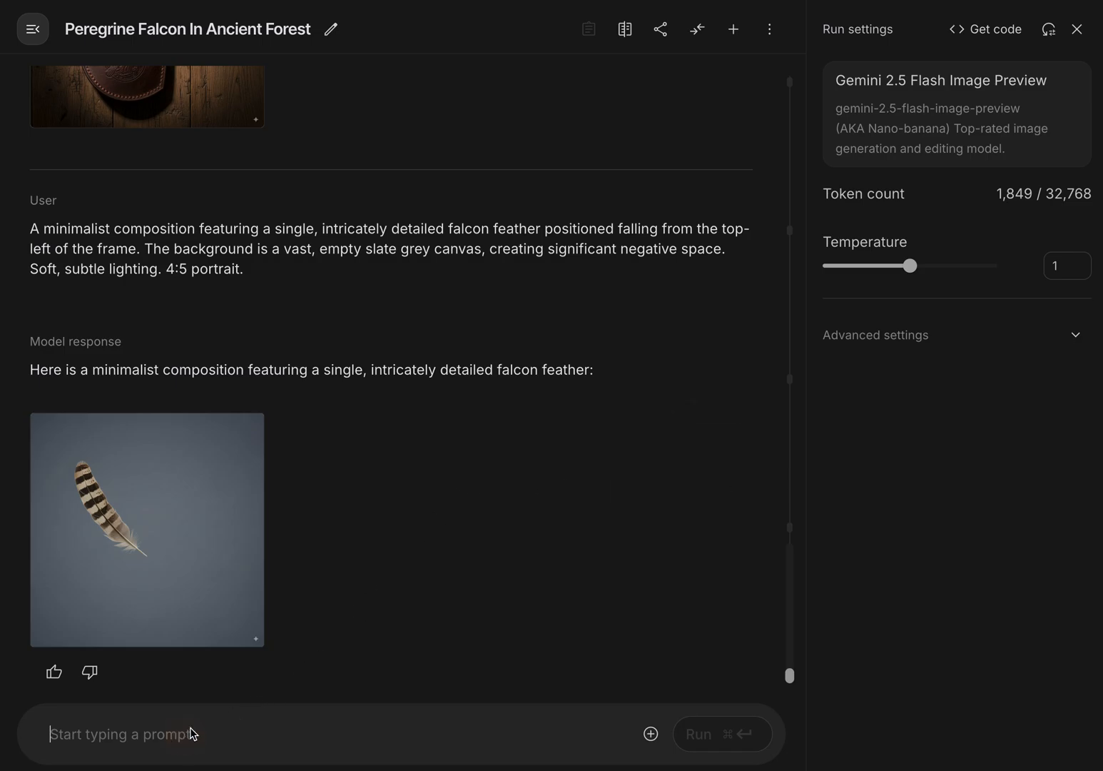
type("A single comic book panel in a gritty, detailed ink and watercolor style. In the foreground, a peregrine falcon is shown in a terminal velocity dive, its wings tucked back and its eyes locked in a piercing stare directly at the viewer. In the background, sheer cliff faces and swirling clouds rush upwards, conveying immense speed and height. The panel has a simple, clean caption box at the bottom with the text \"Apex.\". The lighting is the harsh, direct sun of high altitude, creating a powerful and awe-inspiring mood. A tall 3:4 vertical aspect ratio.")
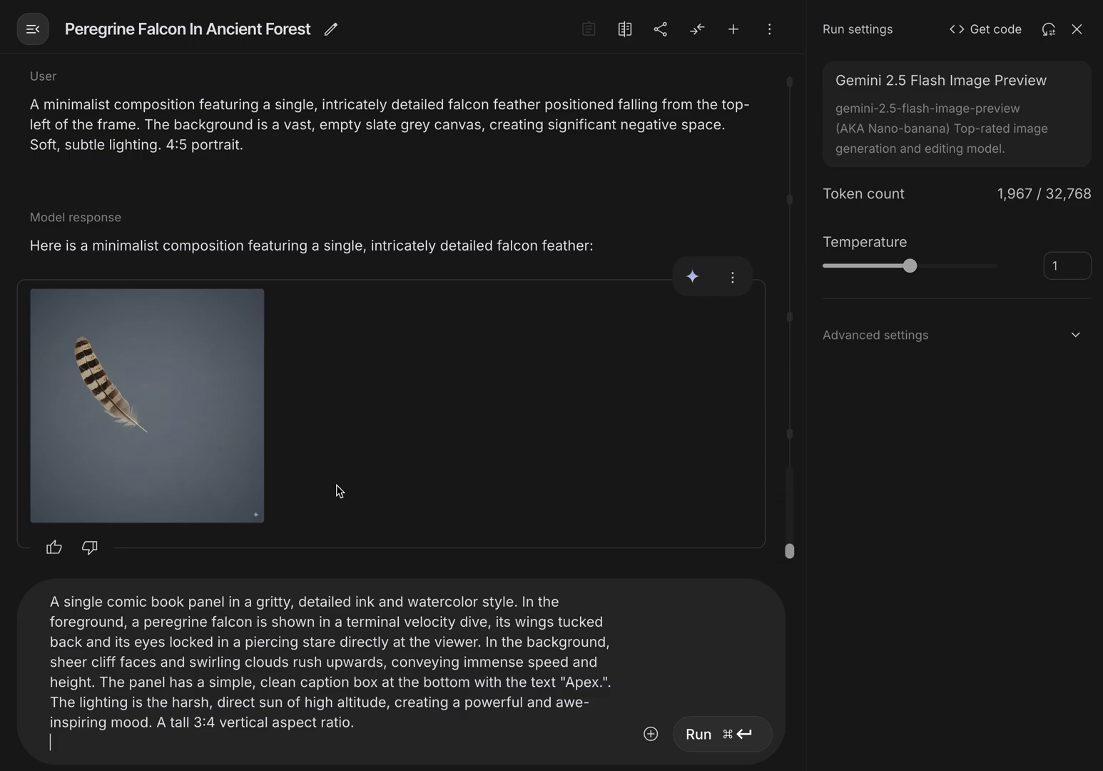
left_click(716, 734)
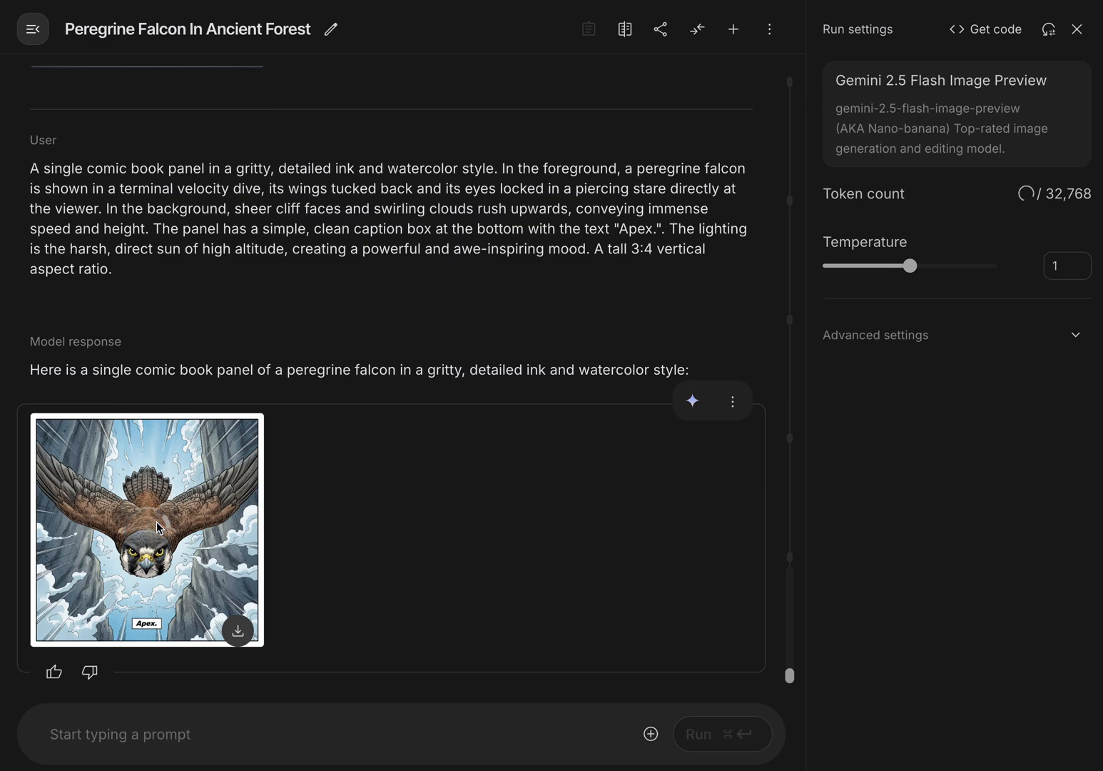
Enlarge the generated comic panel, examine the falcon's wings and stare, the cliffs and the caption box, and close the preview.
left_click(197, 492)
scroll(444, 395, "down", 8)
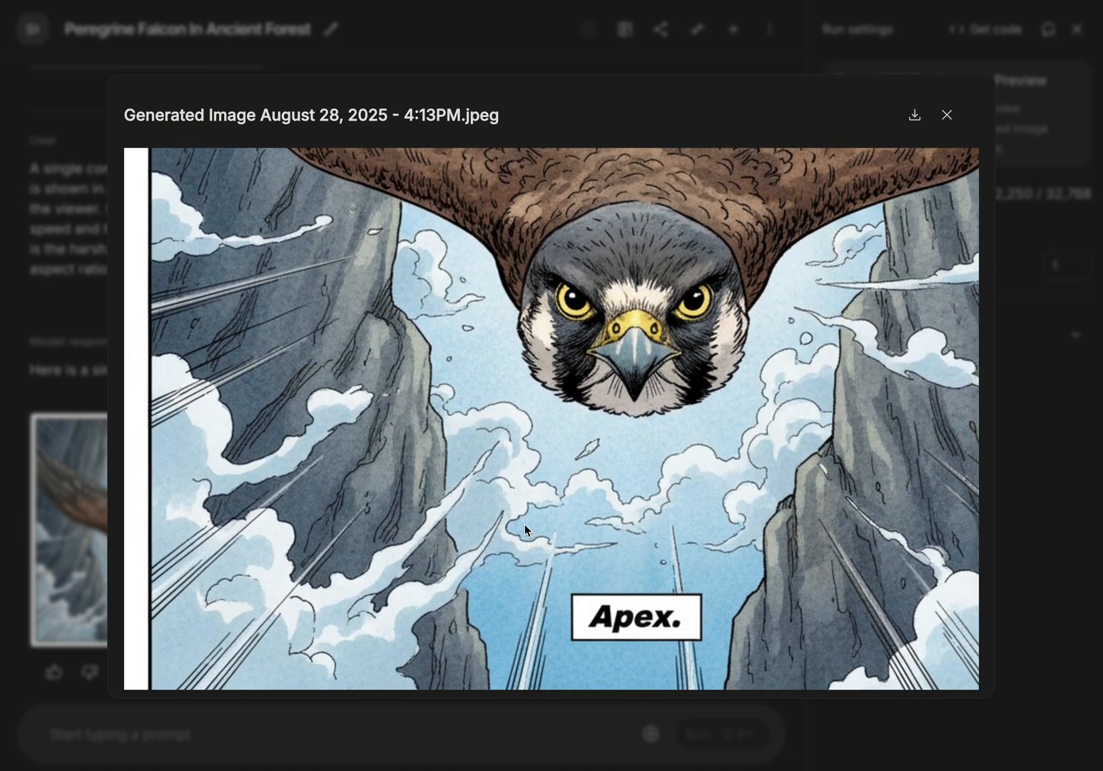
scroll(531, 524, "down", 1)
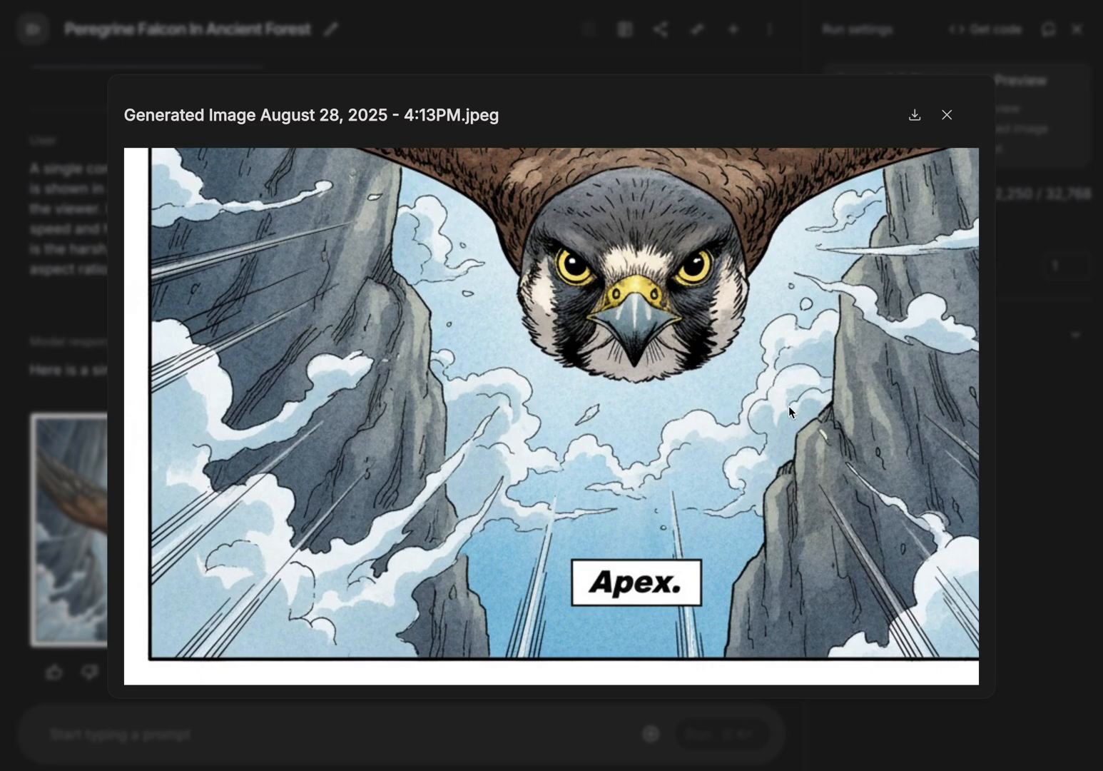
scroll(788, 406, "up", 3)
scroll(788, 405, "up", 5)
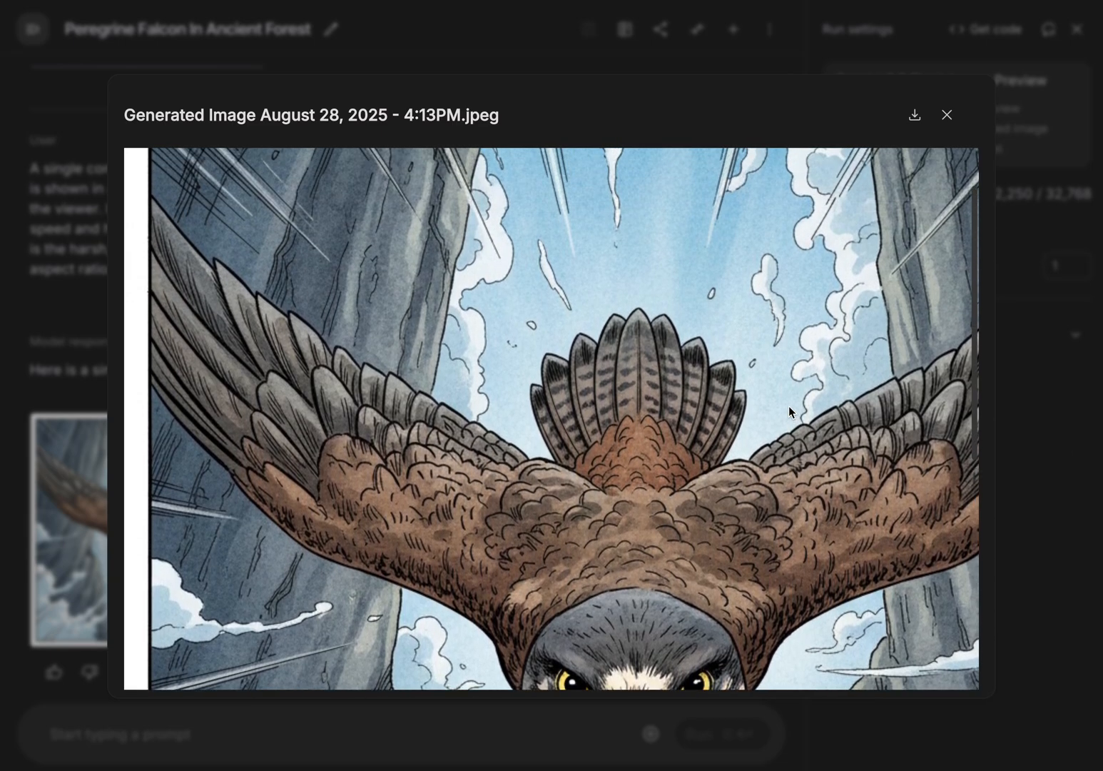
scroll(788, 406, "down", 6)
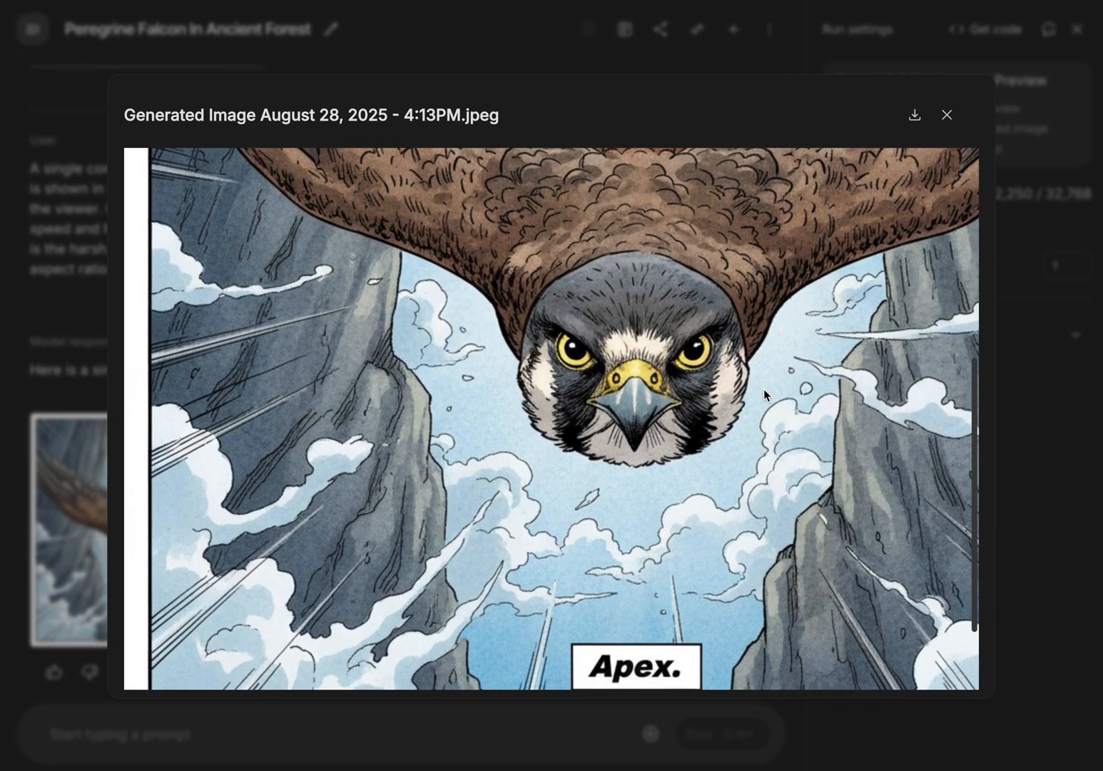
left_click(947, 113)
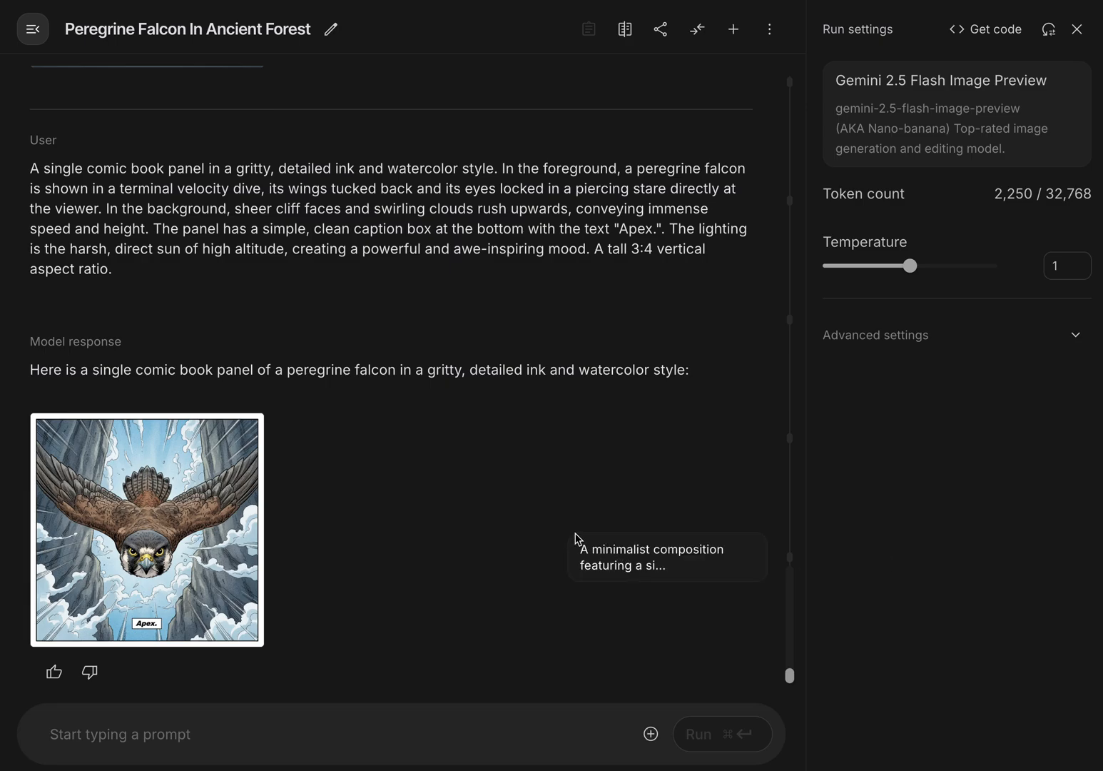
Attach the perched falcon photo and have only its wooden branch changed to a cold, riveted industrial steel girder, preserving style, lighting and composition.
left_click(266, 740)
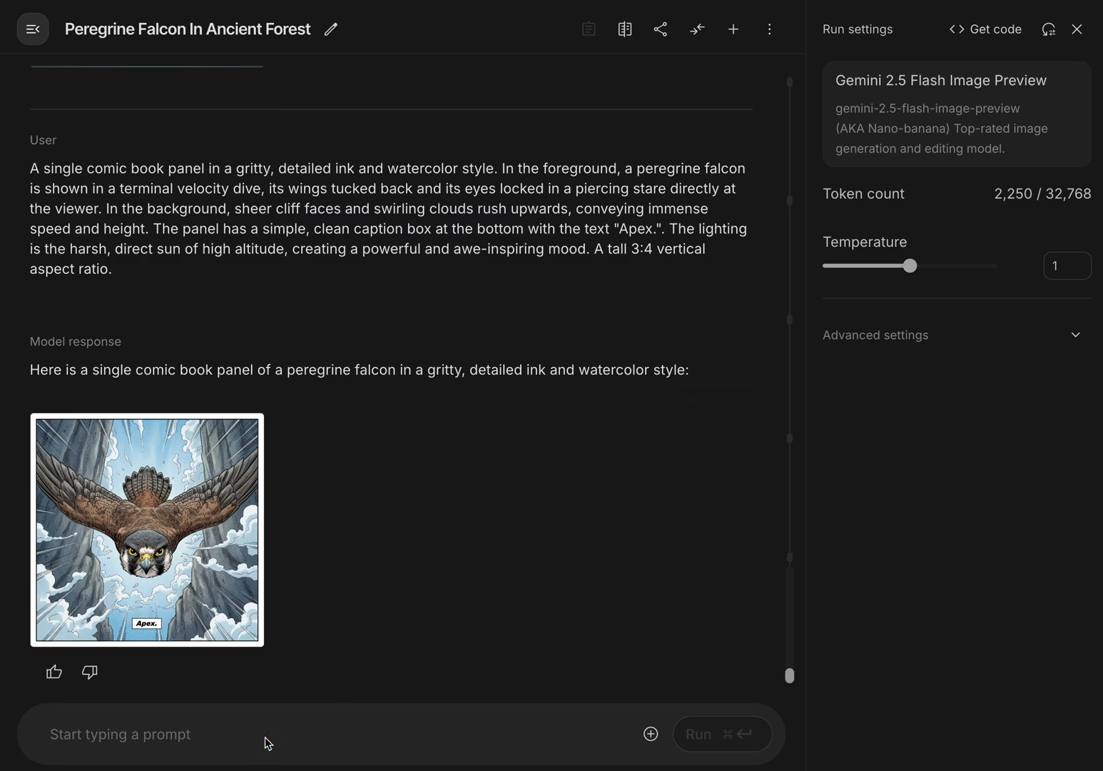
type("Using the provided image of a falcon perched on a natural tree branch, change only the wooden branch the falcon is perched on to a cold, industrial steel girder covered in rivets. Keep everything else in the image exactly the same, preserving the original style, lighting, and composition.")
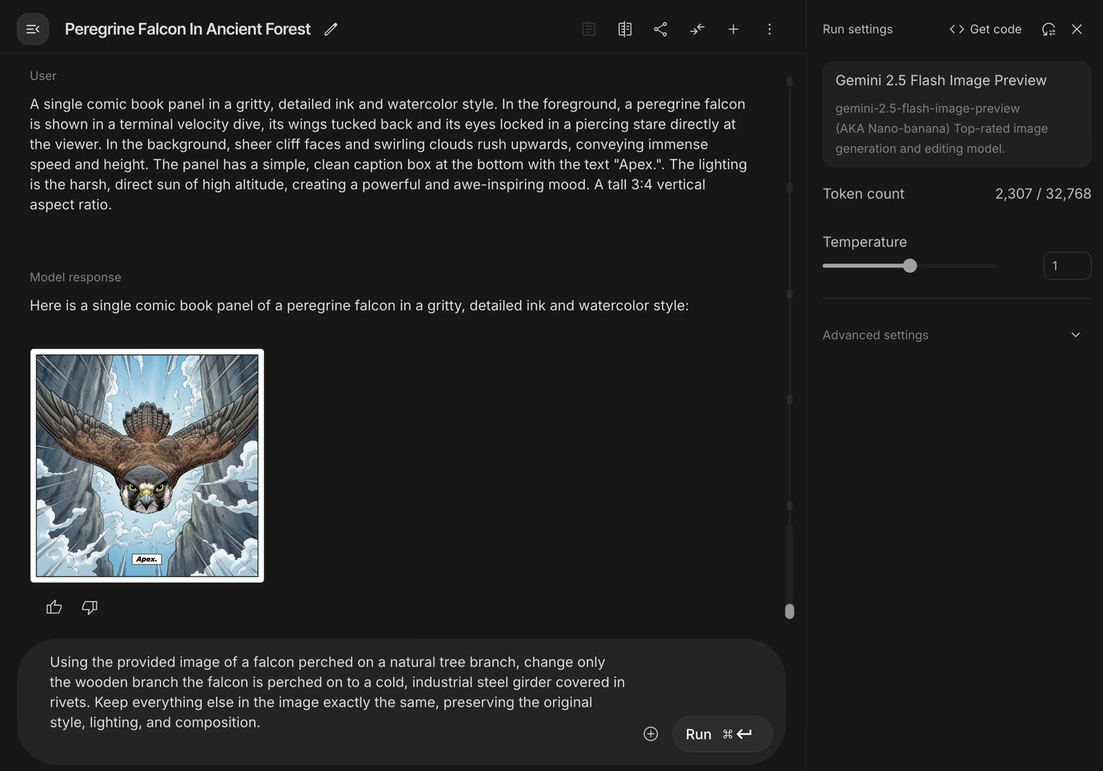
left_click_drag(1102, 621, 328, 697)
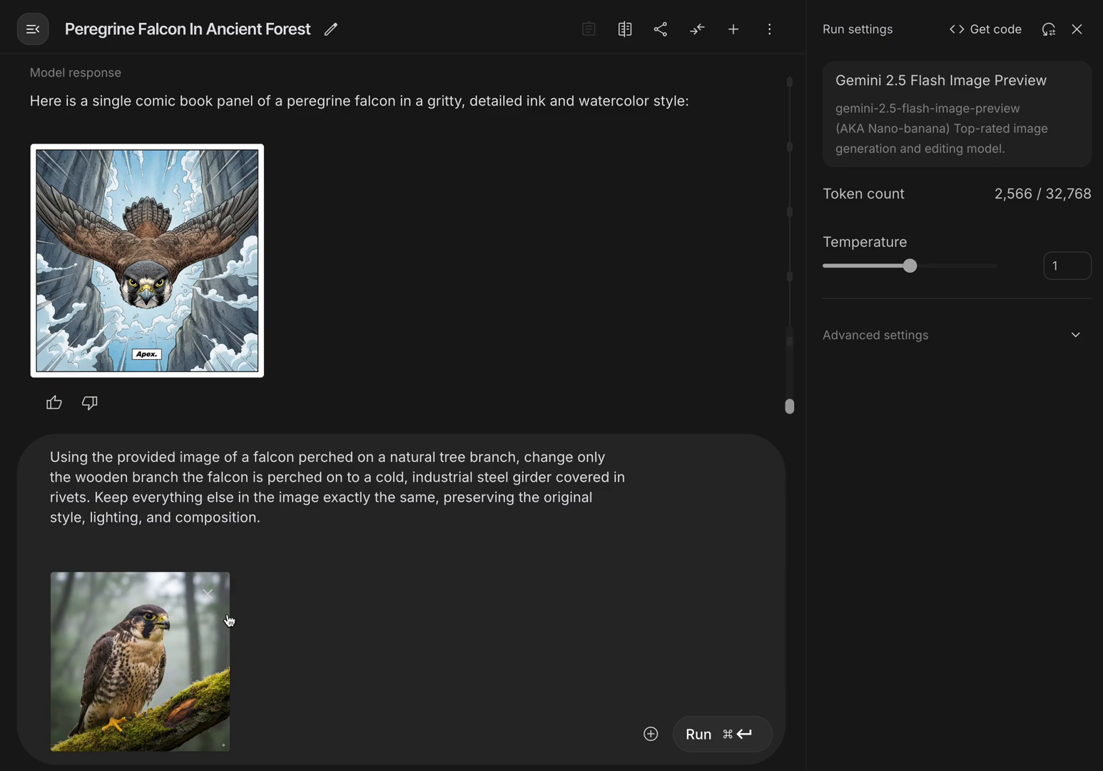
left_click(740, 738)
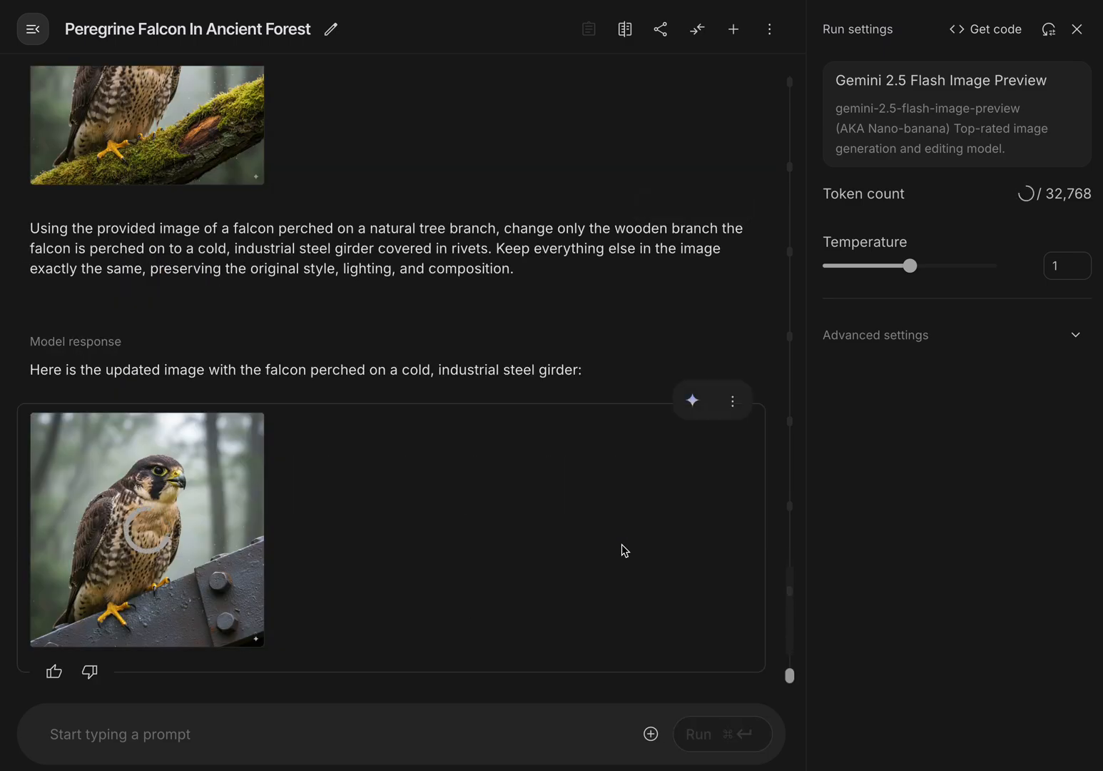
Compare the edited falcon image with the original, examine its plumage, talons and steel girder enlarged, and close the preview.
scroll(562, 537, "up", 2)
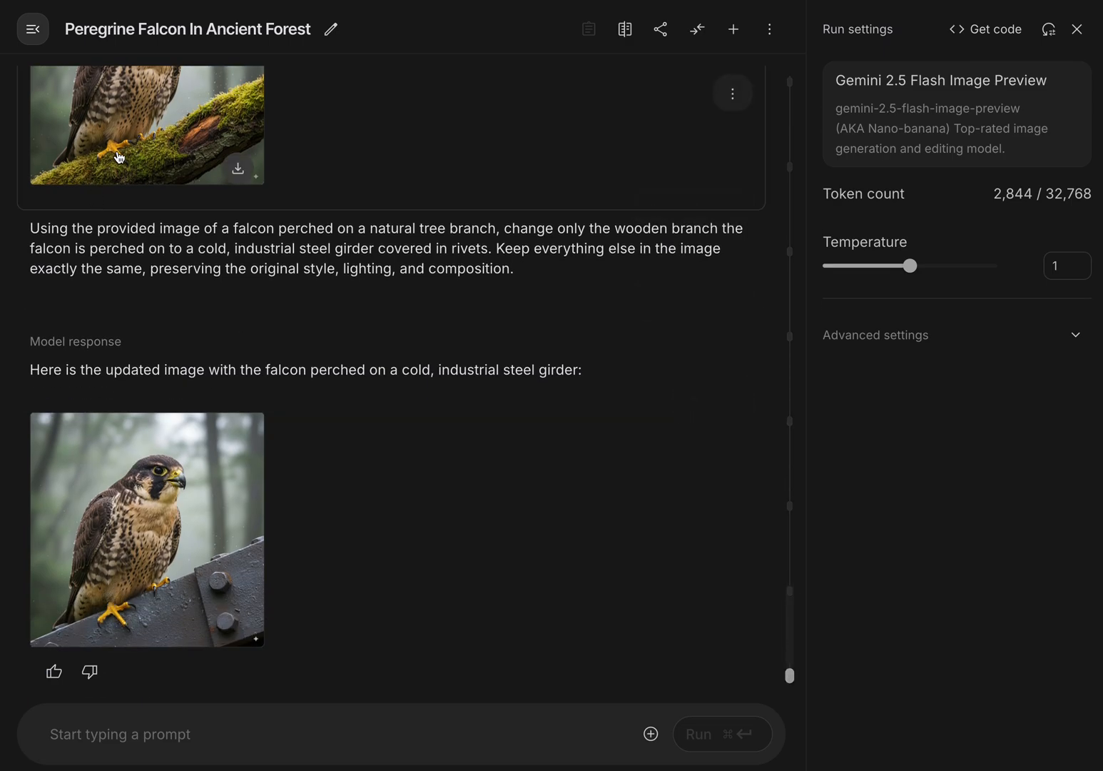
scroll(119, 157, "up", 2)
scroll(169, 295, "down", 1)
left_click(256, 490)
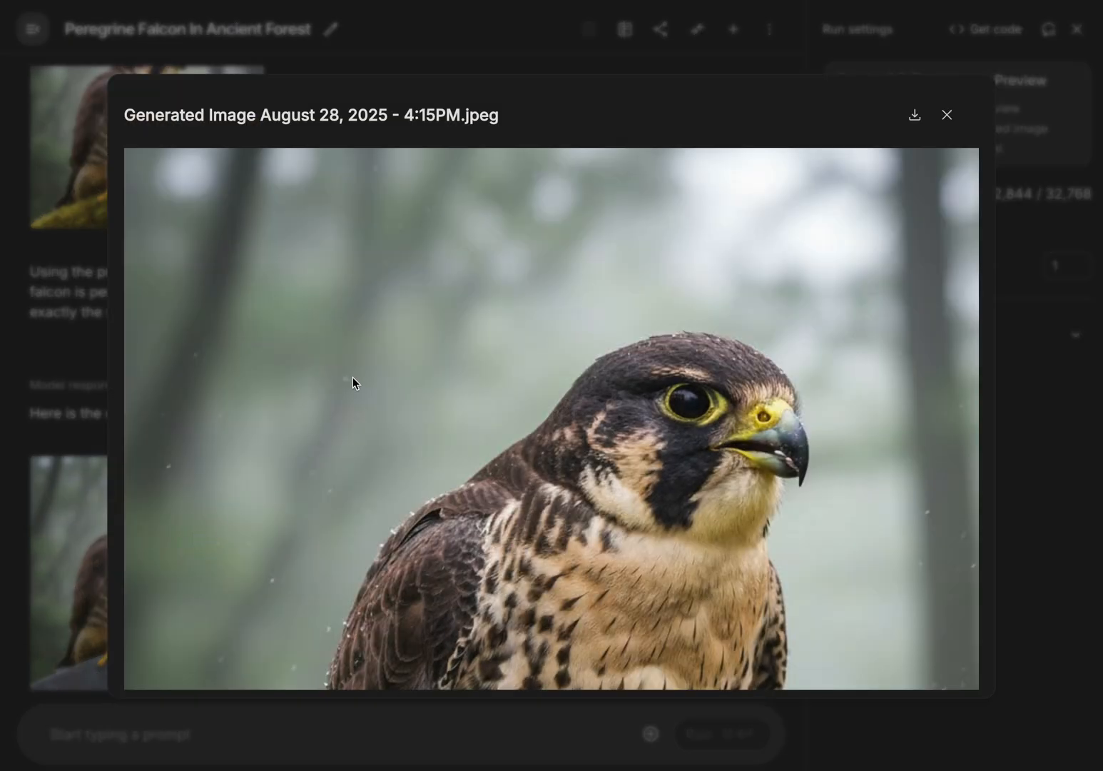
scroll(295, 546, "down", 2)
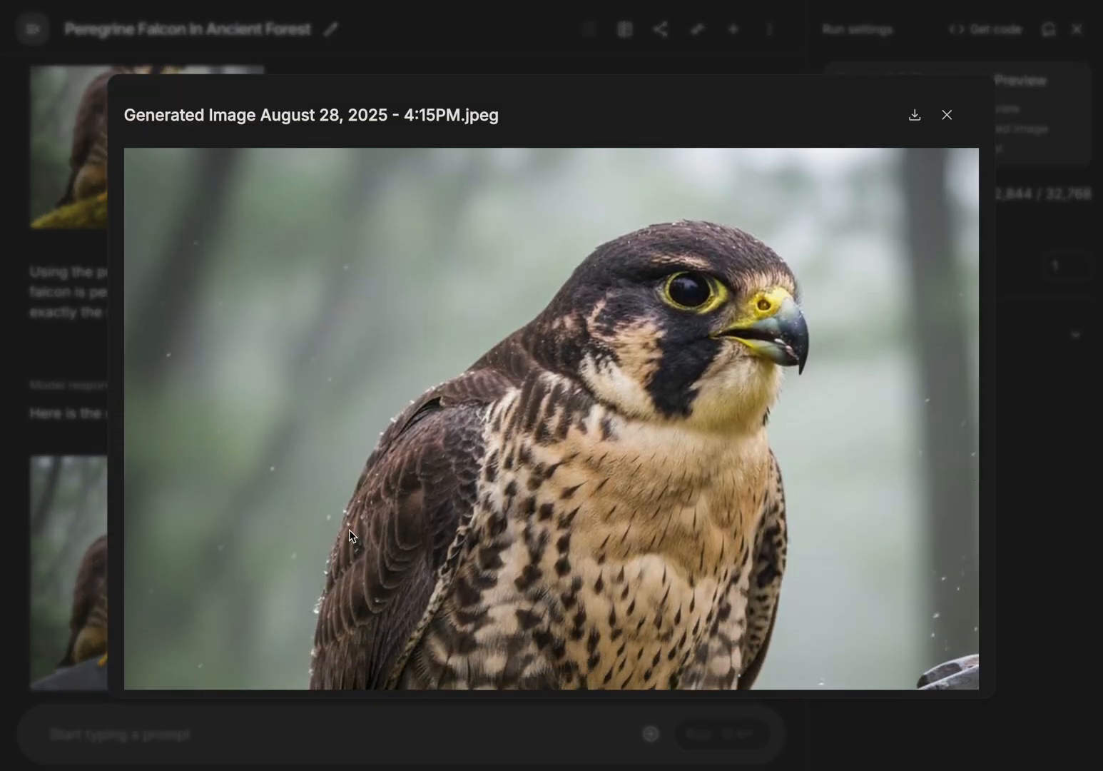
scroll(350, 534, "down", 6)
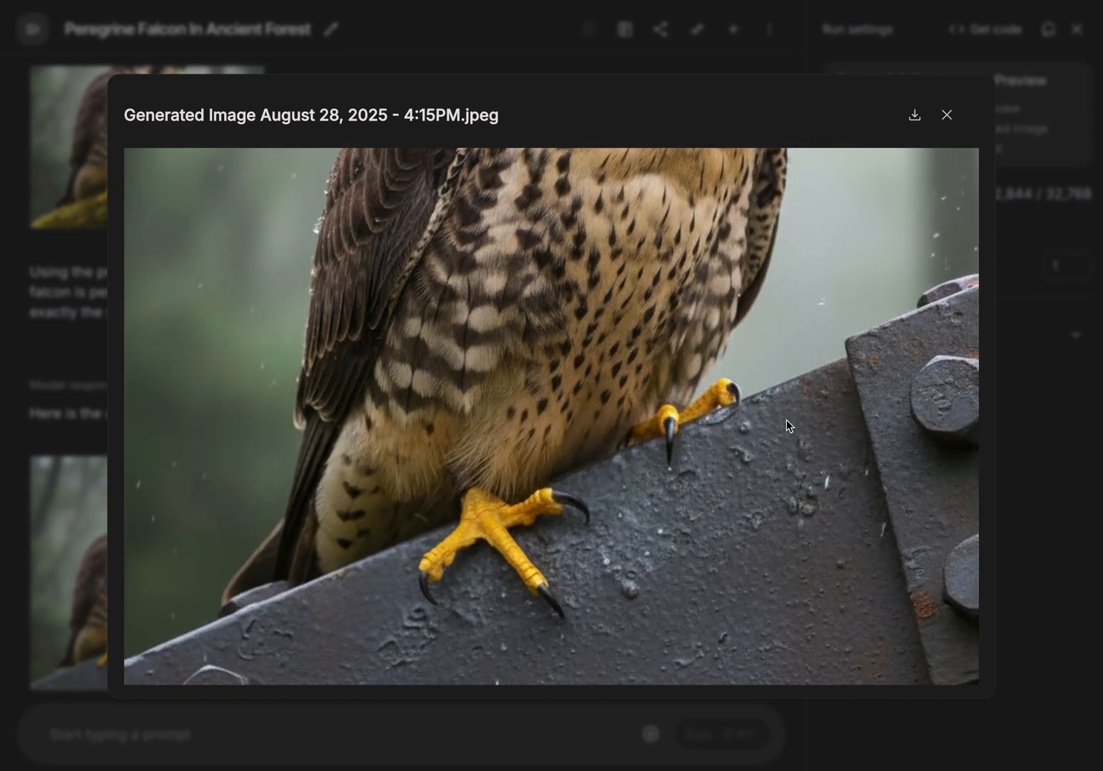
scroll(791, 419, "up", 4)
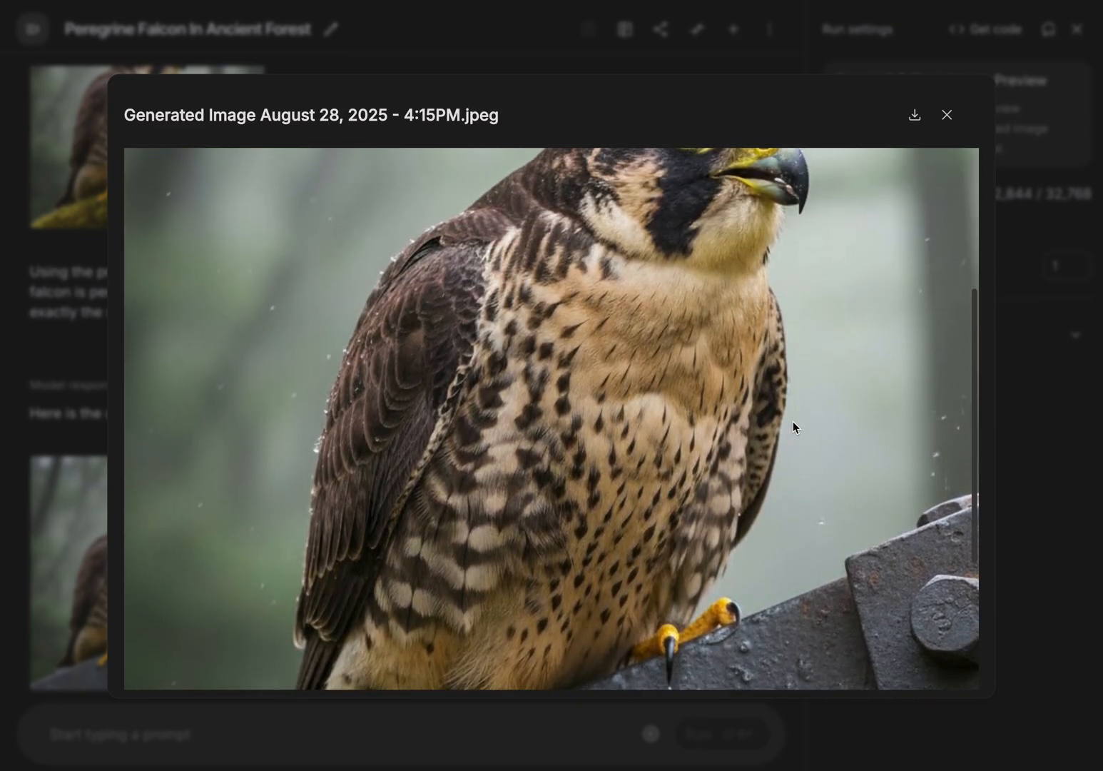
scroll(794, 420, "down", 4)
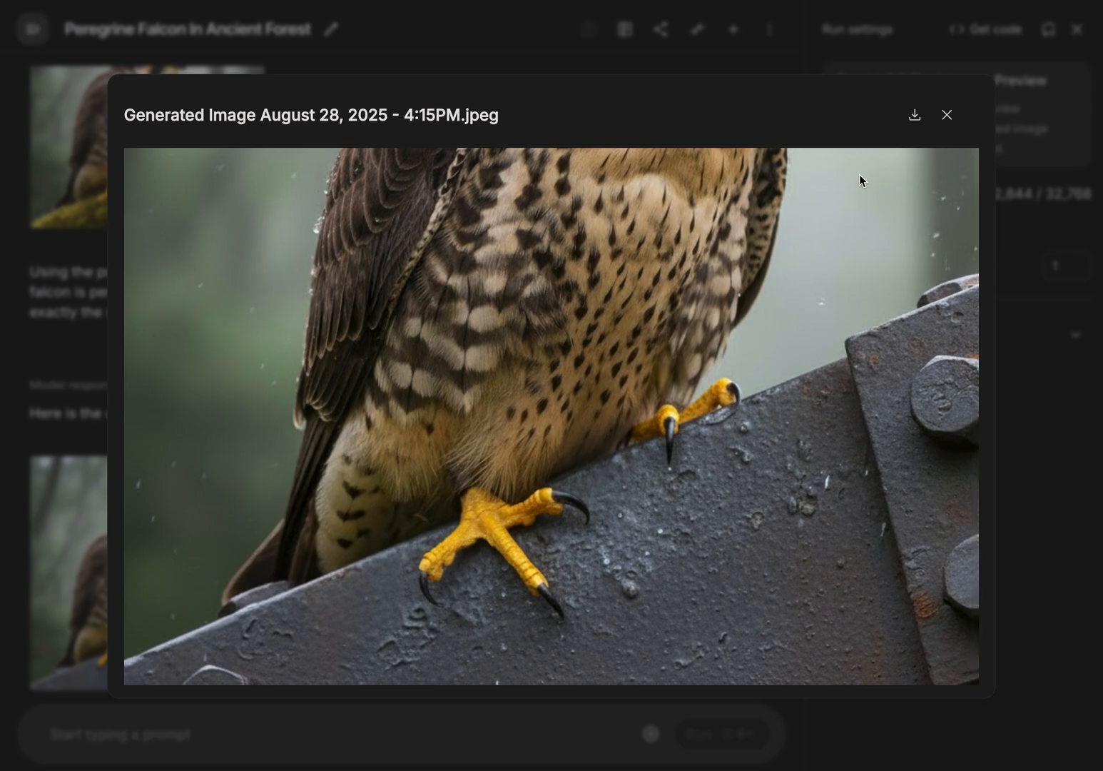
left_click(947, 117)
scroll(219, 533, "down", 1)
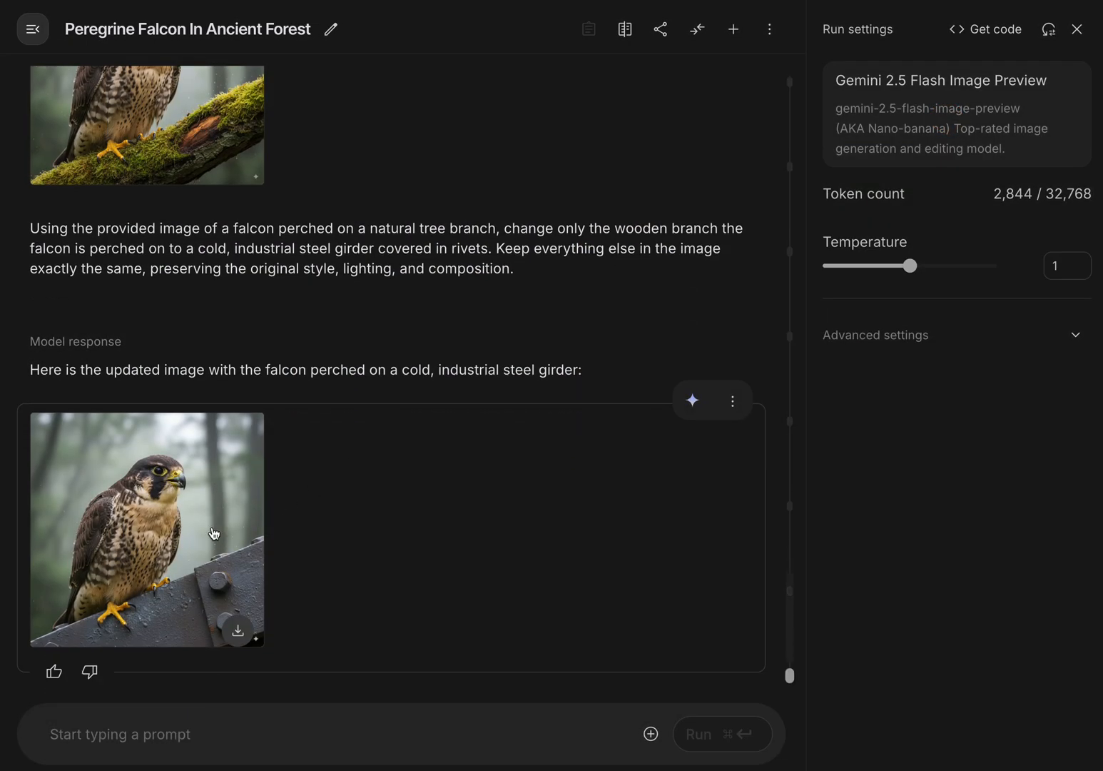